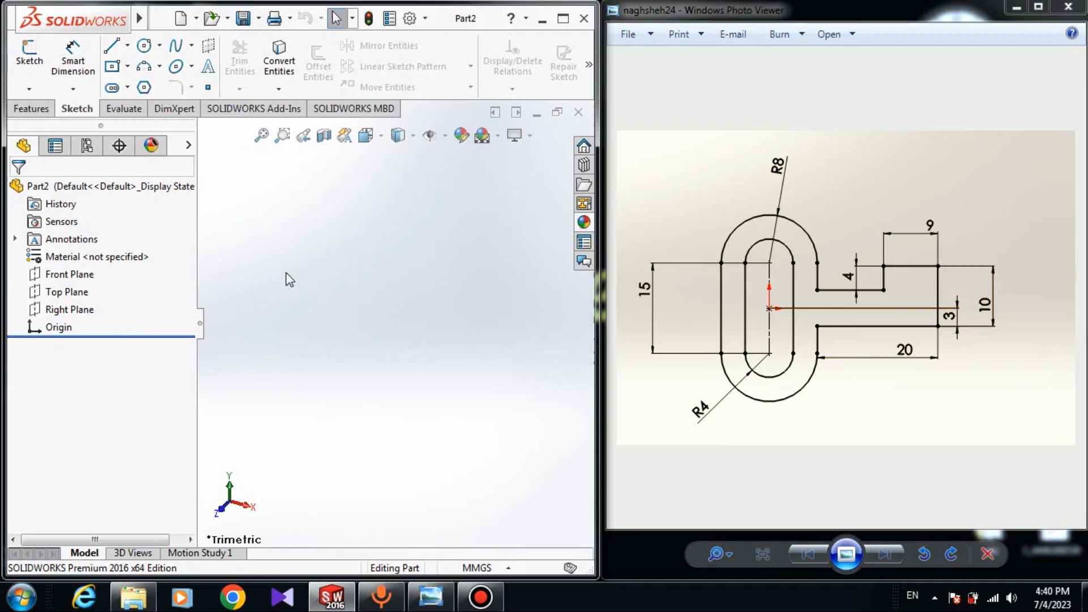
# Step: Start a new sketch on the Front Plane
pyautogui.click(38, 277)
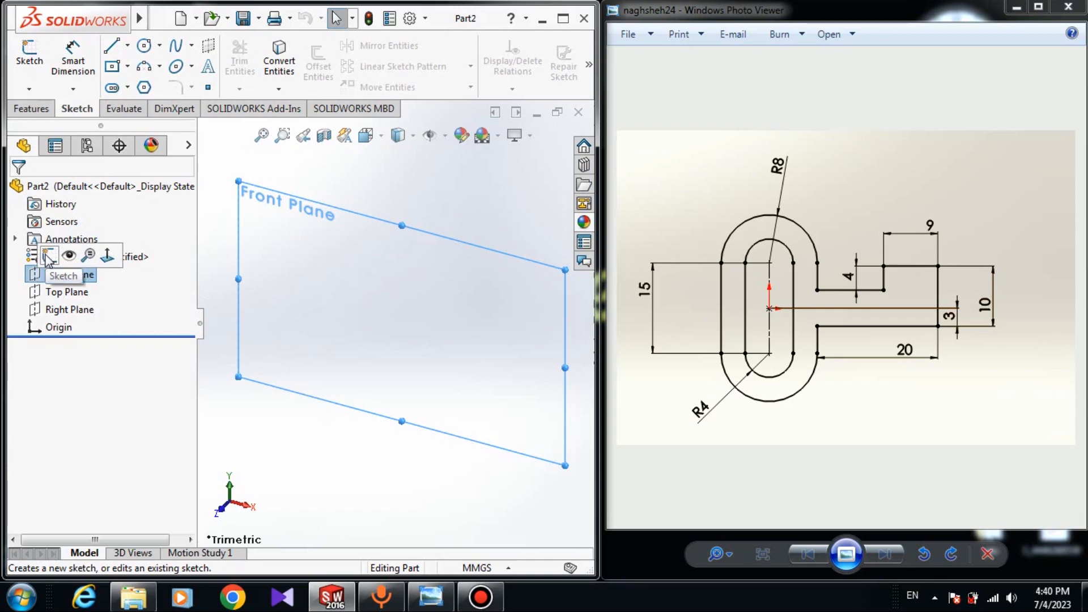
pyautogui.click(48, 260)
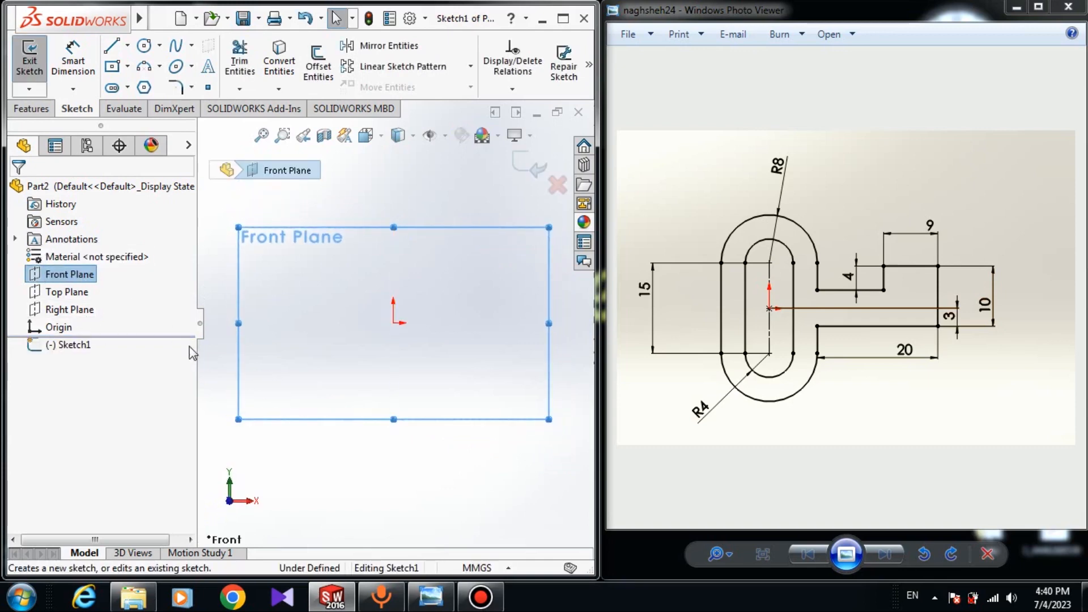
pyautogui.click(287, 376)
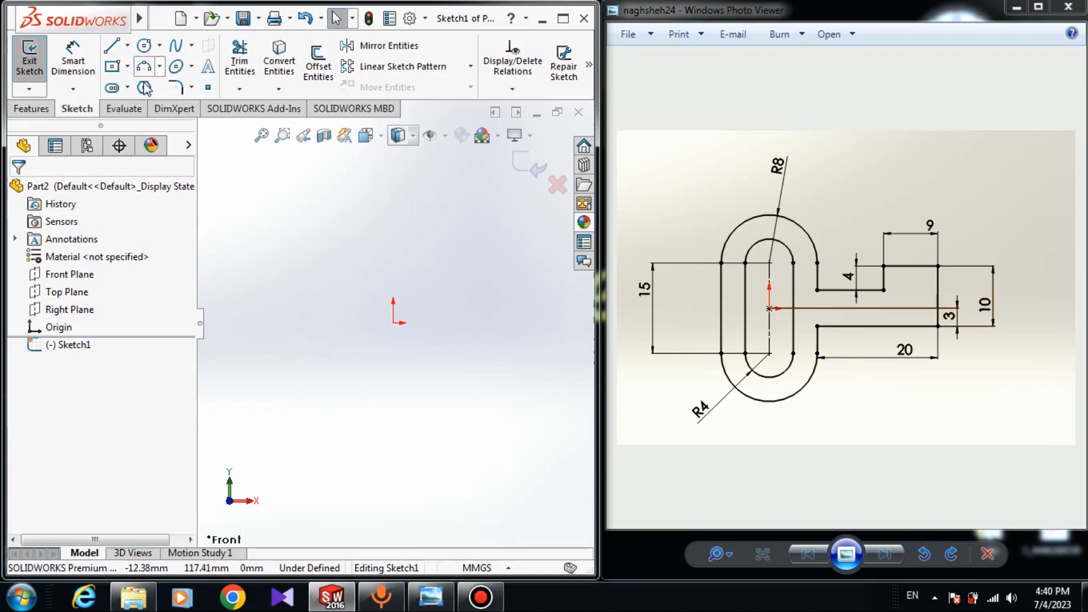
# Step: Sketch a vertical centerpoint slot centred on the origin, about 128 mm between arc centres and about 57 mm wide
pyautogui.click(111, 90)
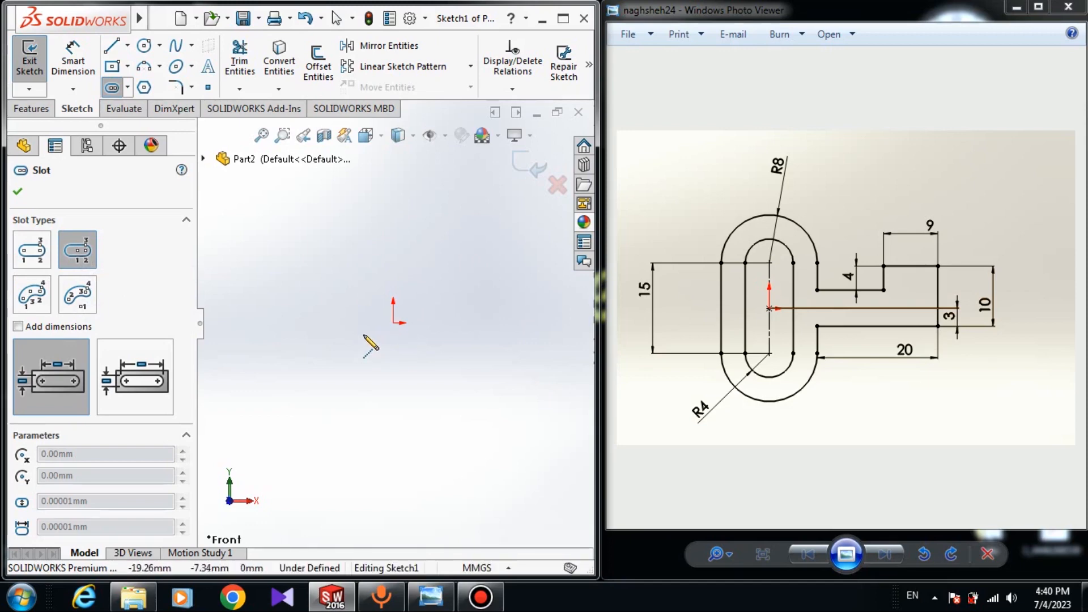
pyautogui.click(392, 323)
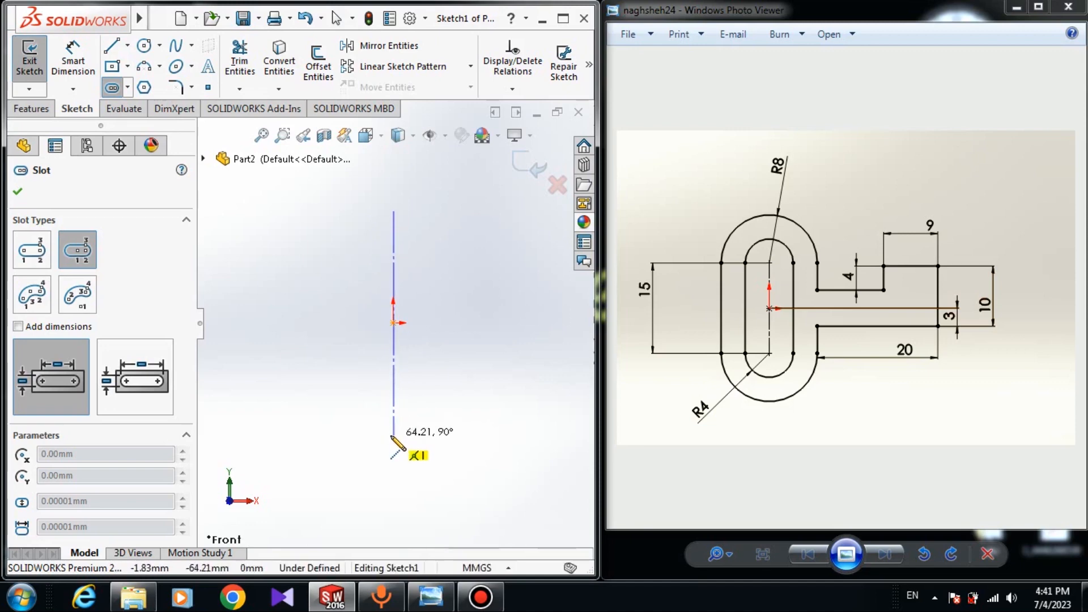
pyautogui.click(393, 435)
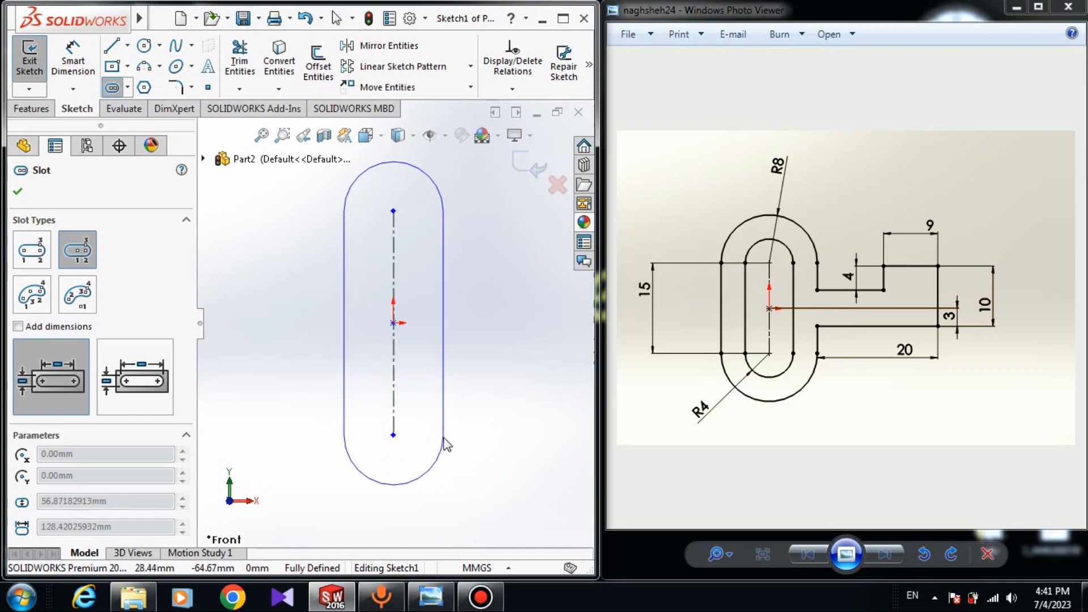
pyautogui.click(444, 435)
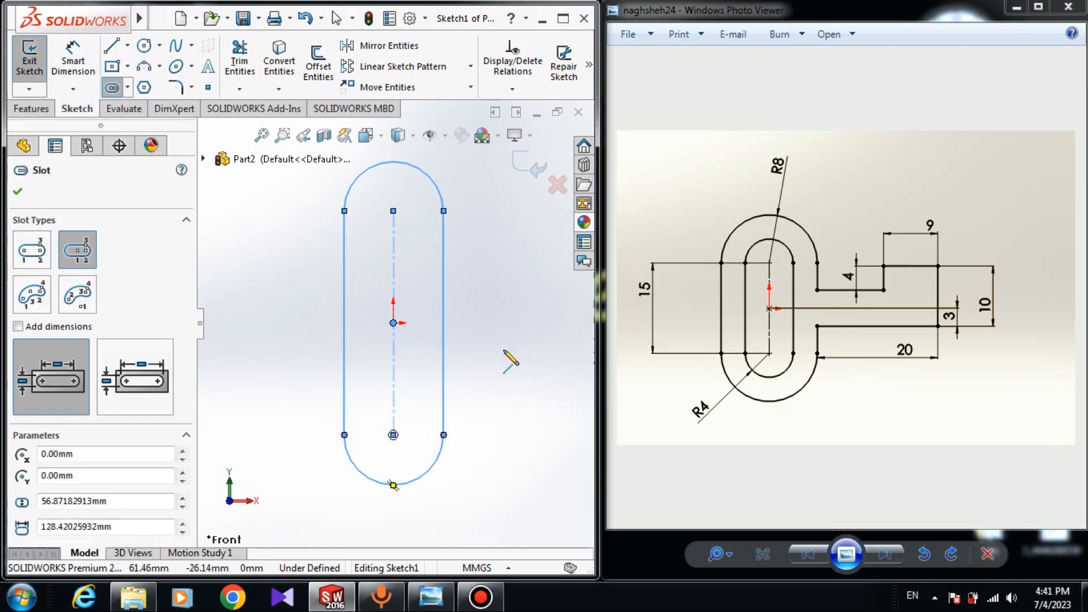
# Step: Sketch a wider vertical slot around the first, sharing its centre and arc centres, about 131 mm wide
pyautogui.click(393, 323)
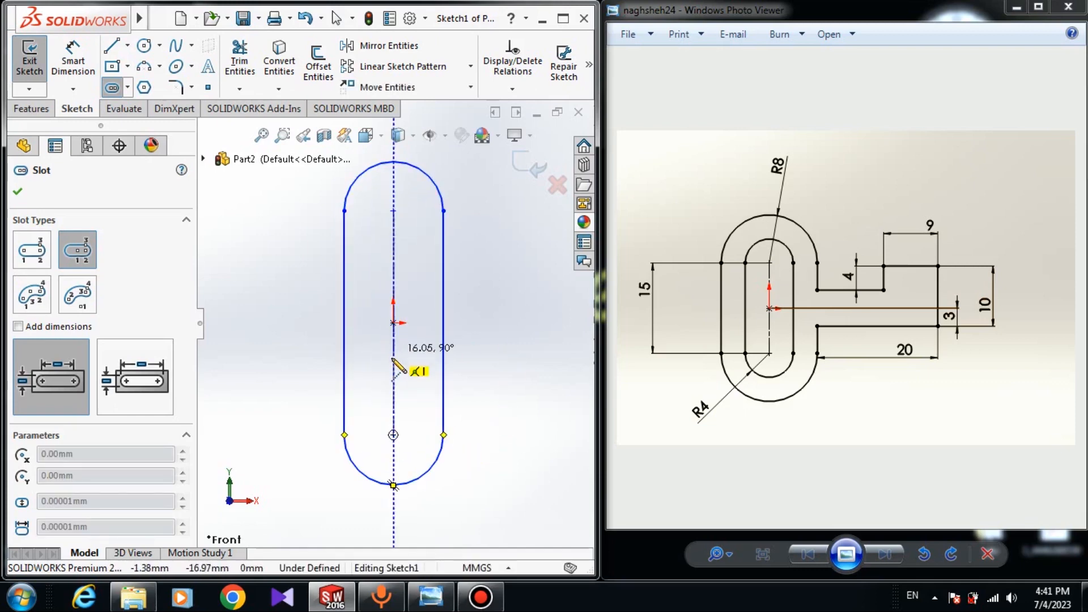
pyautogui.click(393, 434)
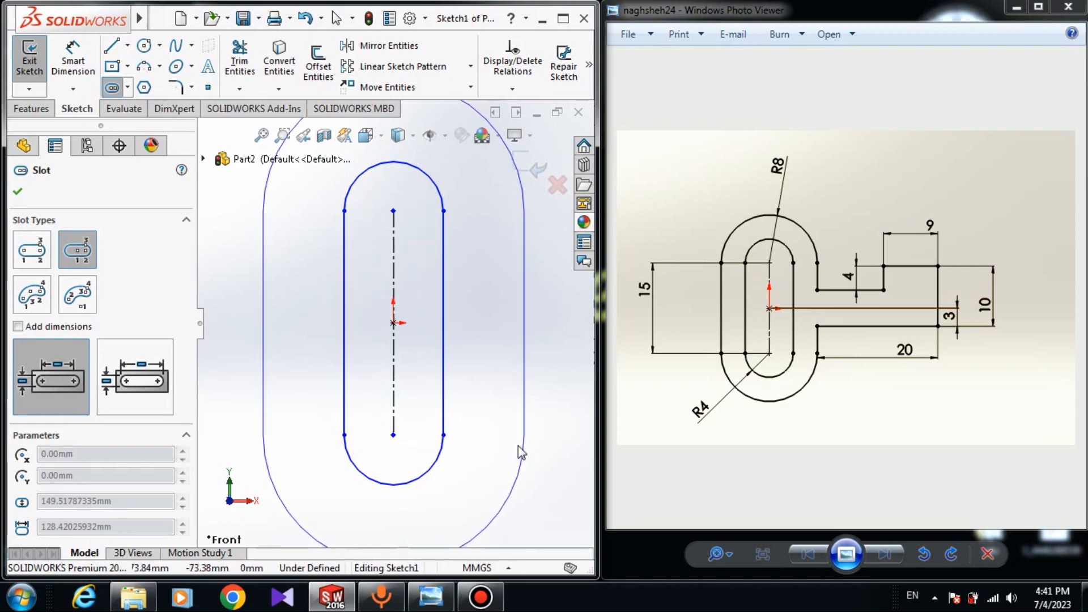
pyautogui.scroll(2, 510, 445)
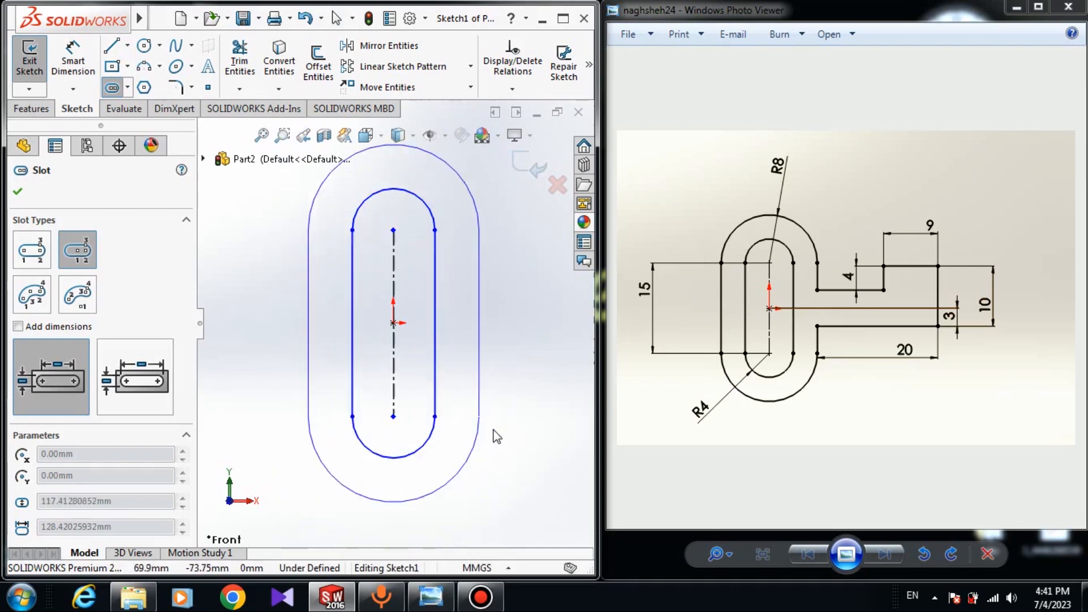
pyautogui.click(475, 404)
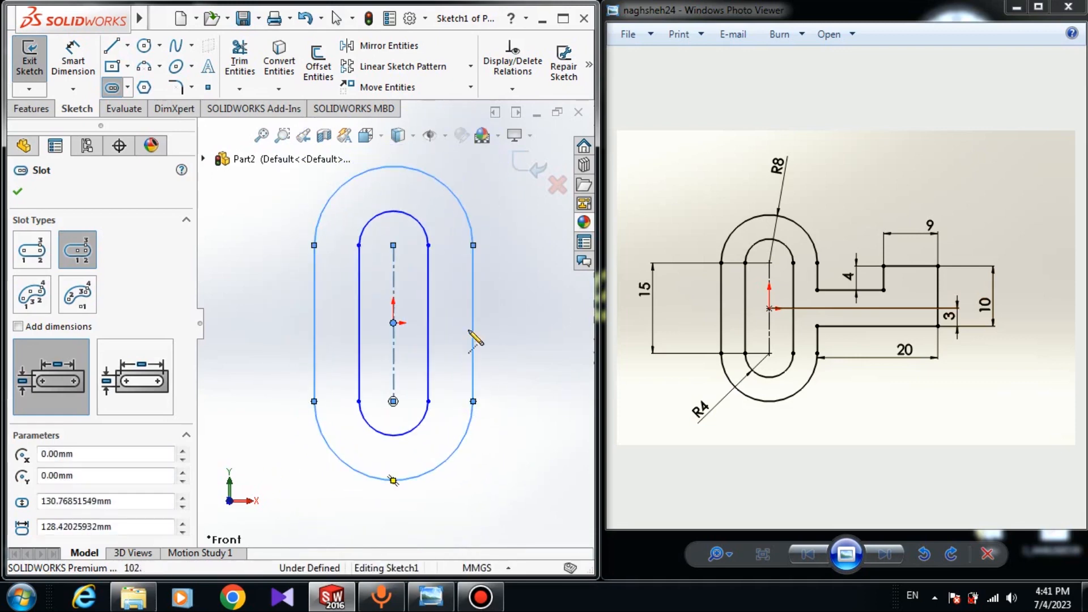
pyautogui.rightClick(514, 356)
pyautogui.click(526, 361)
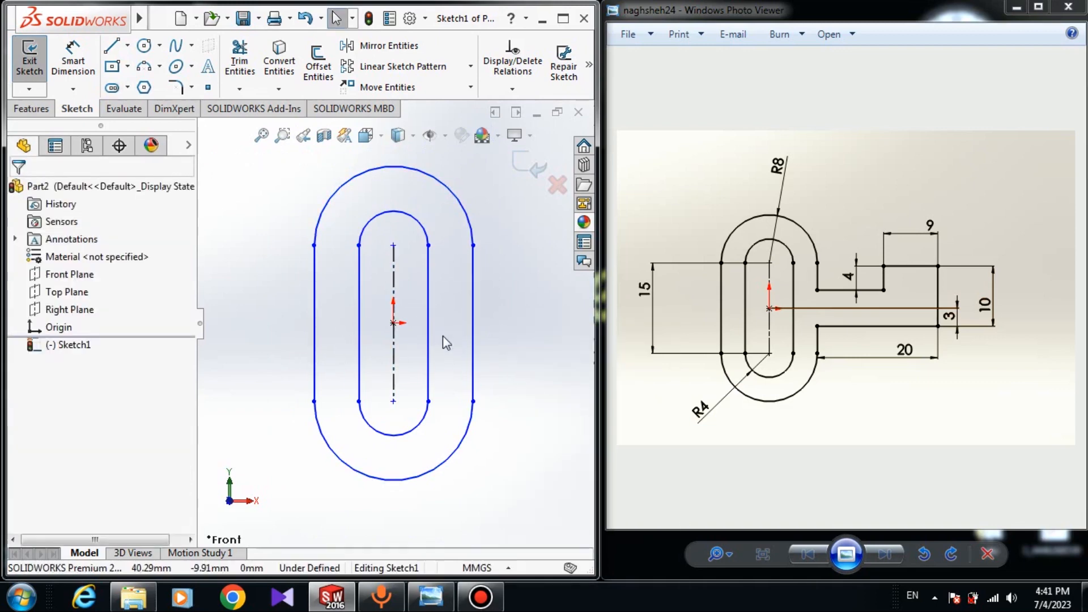
# Step: Dimension the inner slot's lower arc radius as 4 mm and the outer slot's upper arc radius as 8 mm
pyautogui.click(88, 57)
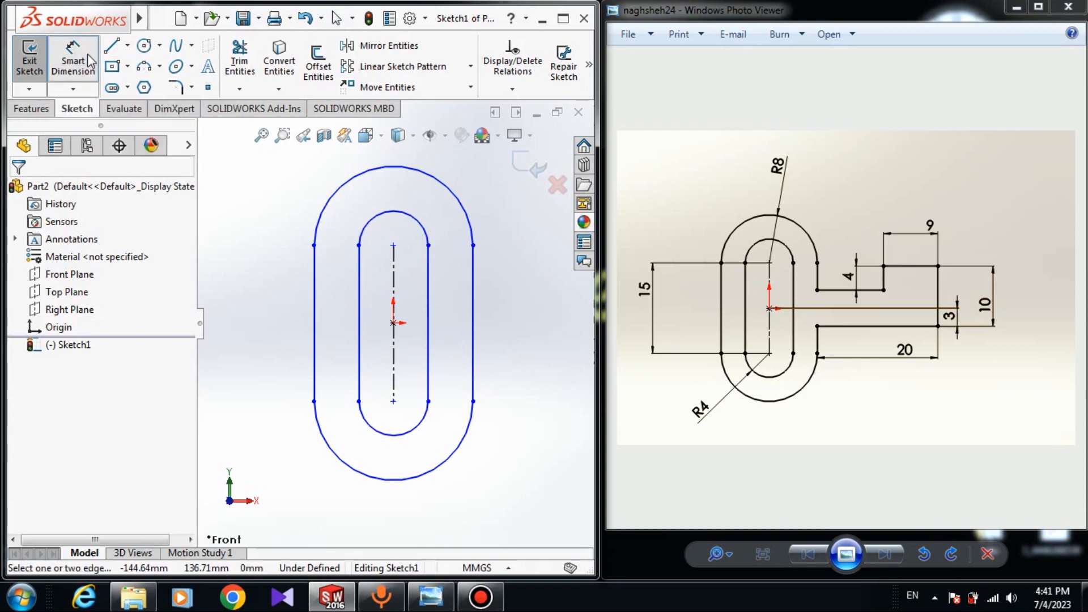
pyautogui.click(367, 425)
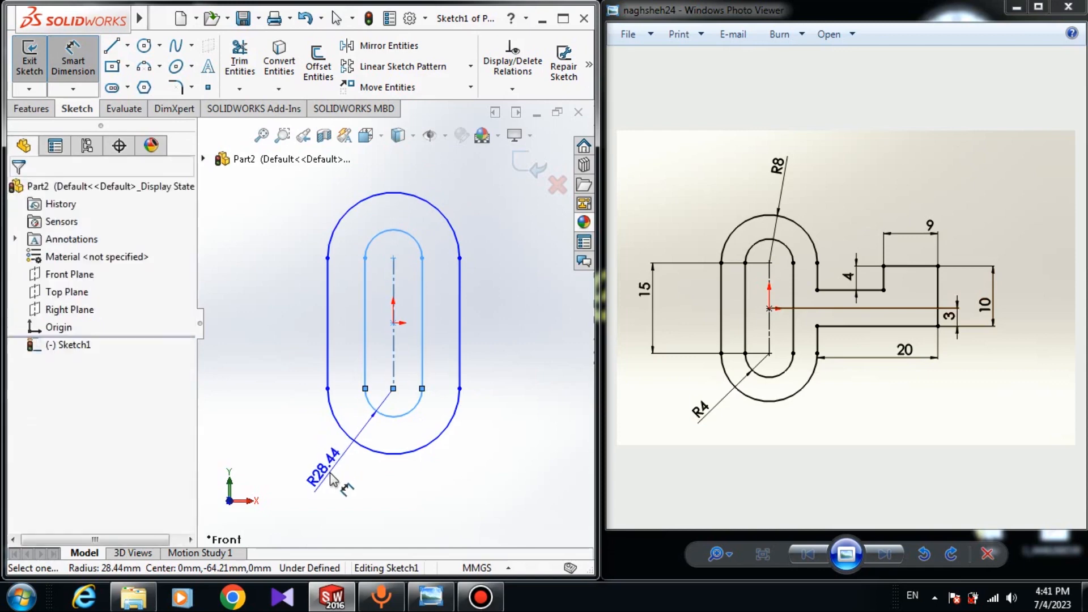
pyautogui.click(348, 460)
pyautogui.write('4')
pyautogui.press('Return')
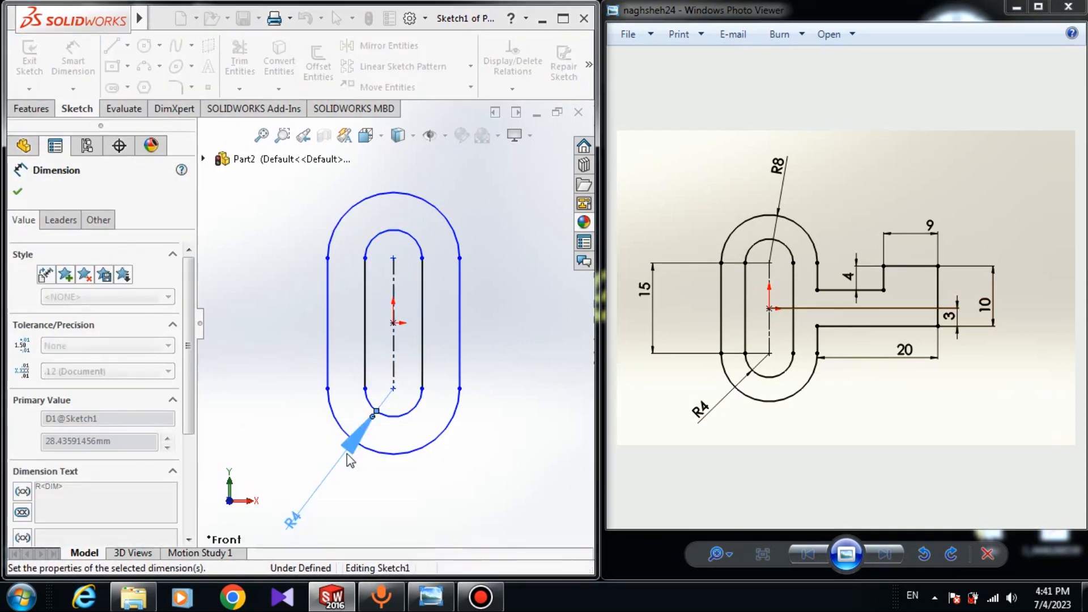
pyautogui.click(419, 199)
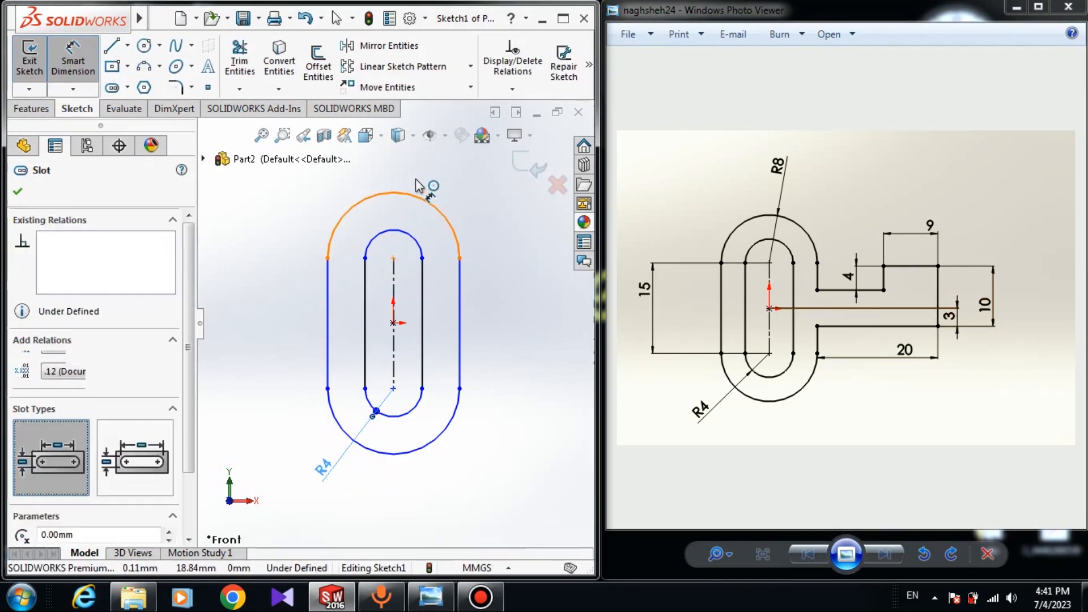
pyautogui.click(421, 177)
pyautogui.write('8')
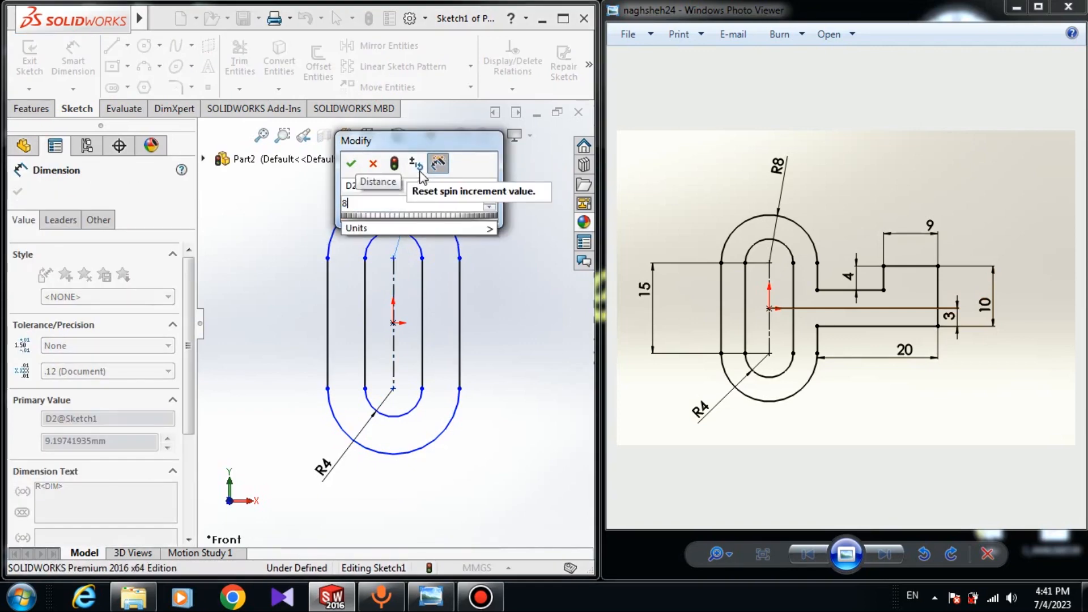
pyautogui.press('Return')
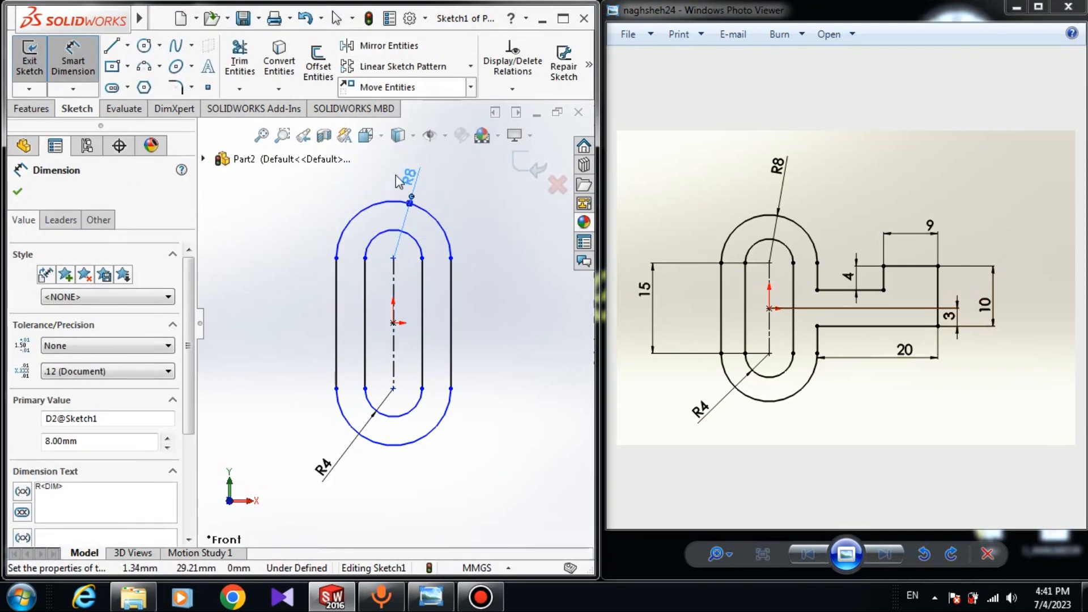
# Step: Dimension the vertical distance between the slots' arc centres as 15 mm
pyautogui.click(395, 289)
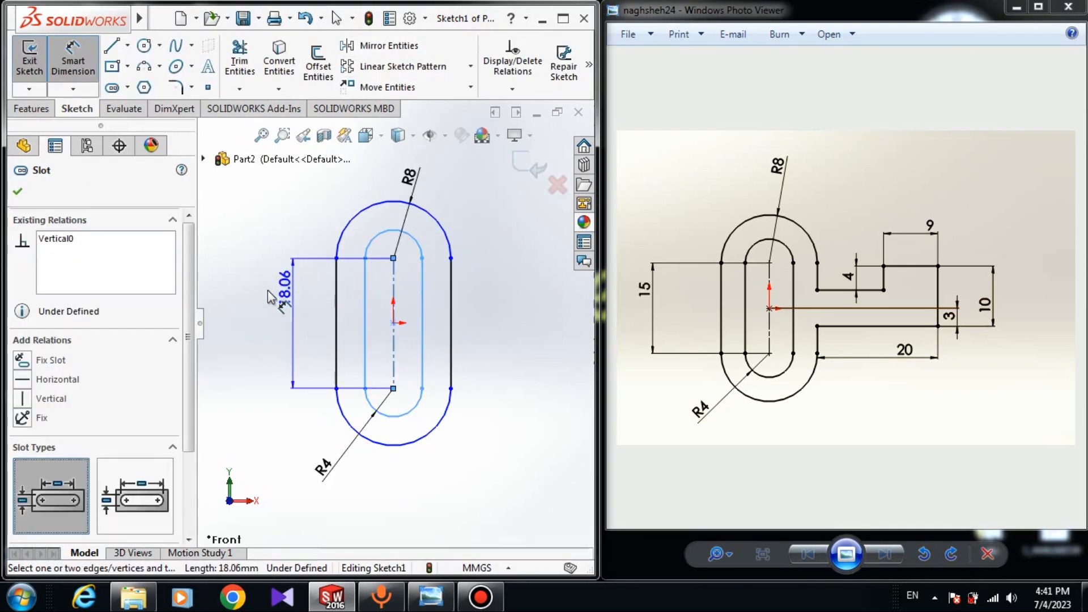
pyautogui.click(256, 301)
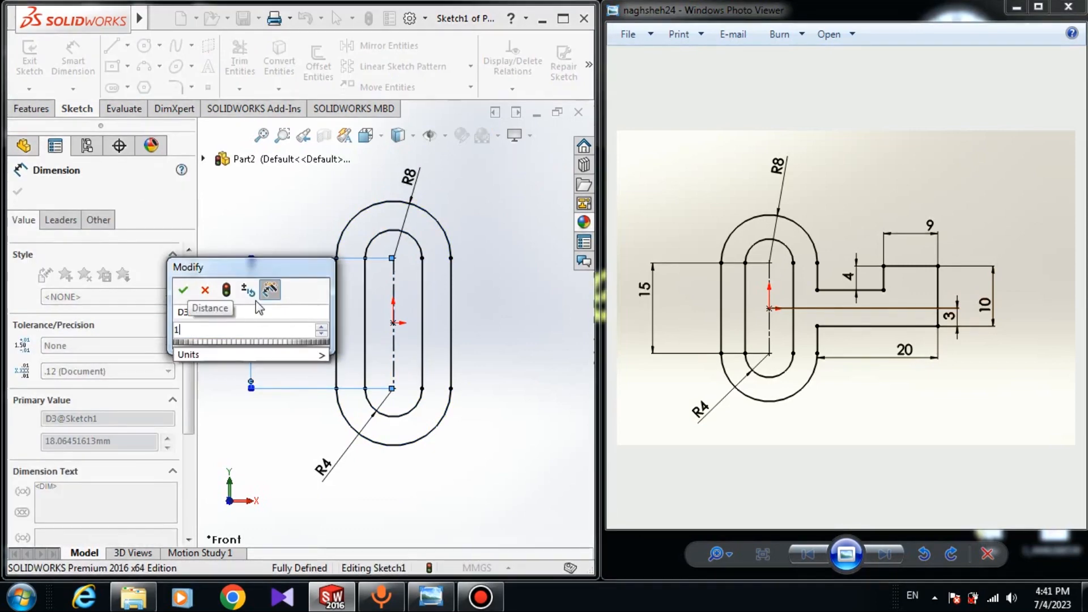
pyautogui.press('Return')
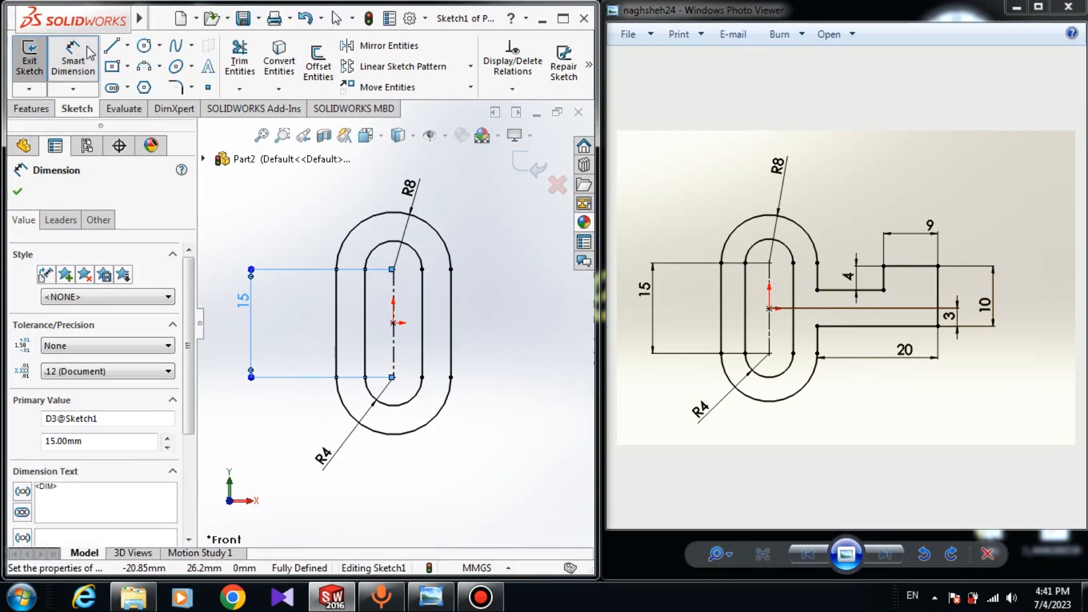
# Step: Sketch a horizontal line about 12 mm long outward from the outer slot's right side, above the origin, and show the sketch relations
pyautogui.click(112, 46)
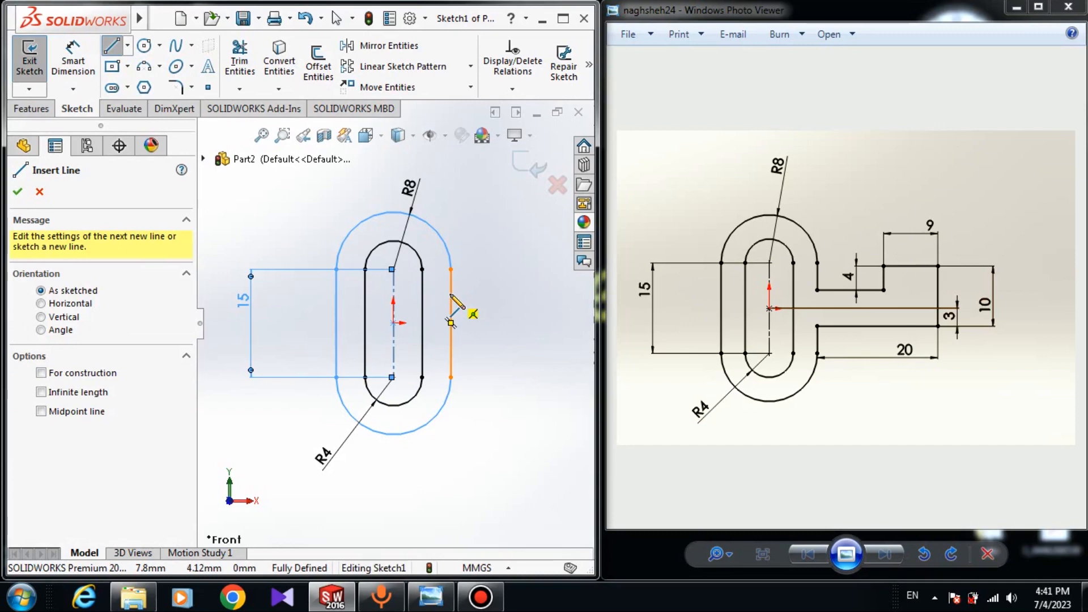
pyautogui.click(450, 323)
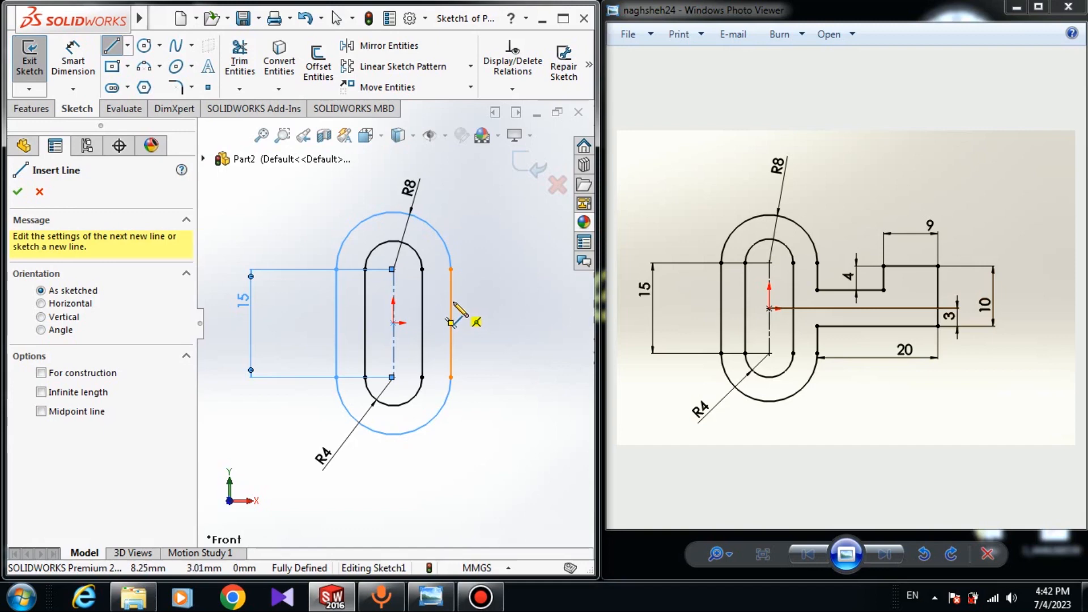
pyautogui.click(451, 323)
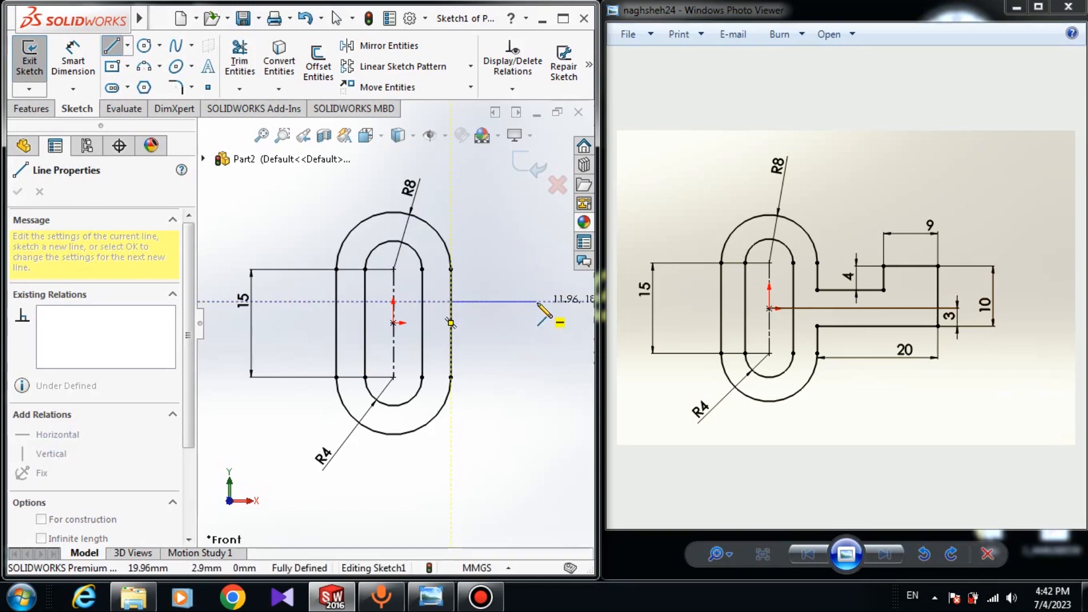
pyautogui.click(537, 301)
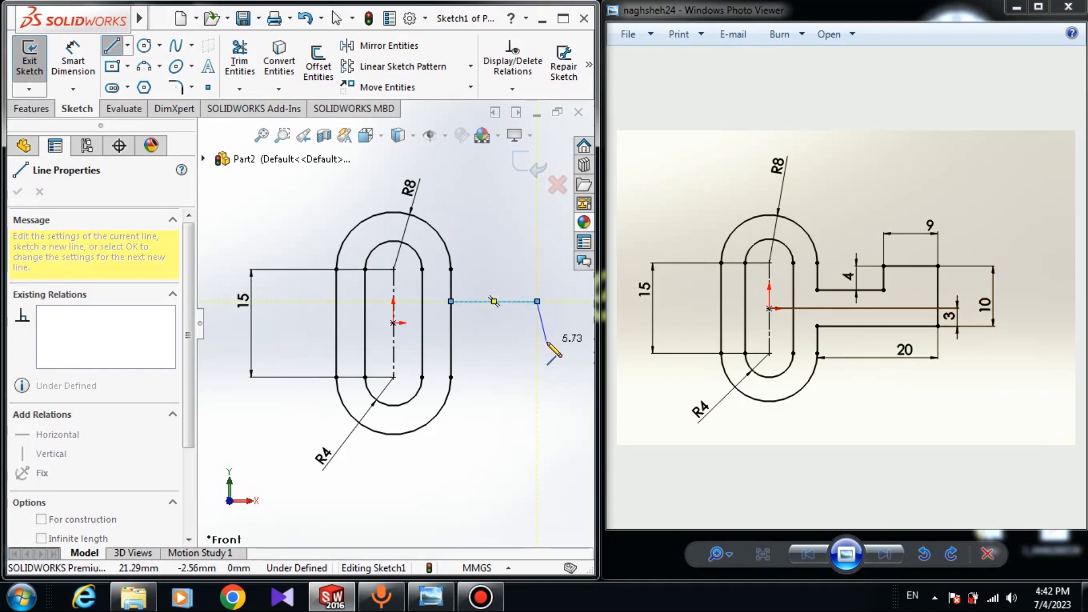
pyautogui.rightClick(553, 351)
pyautogui.click(572, 352)
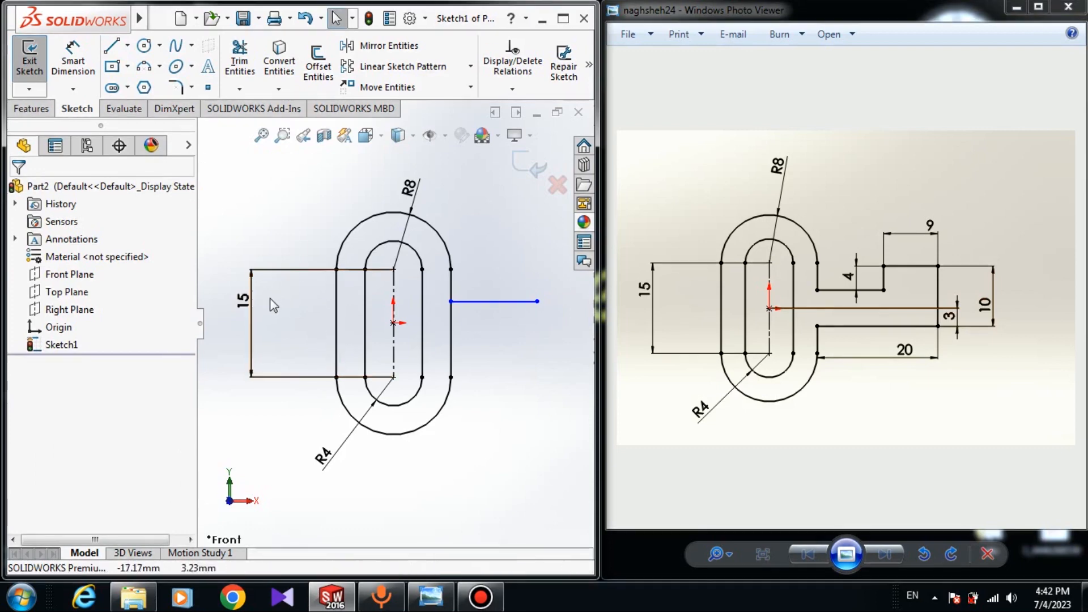
pyautogui.click(445, 137)
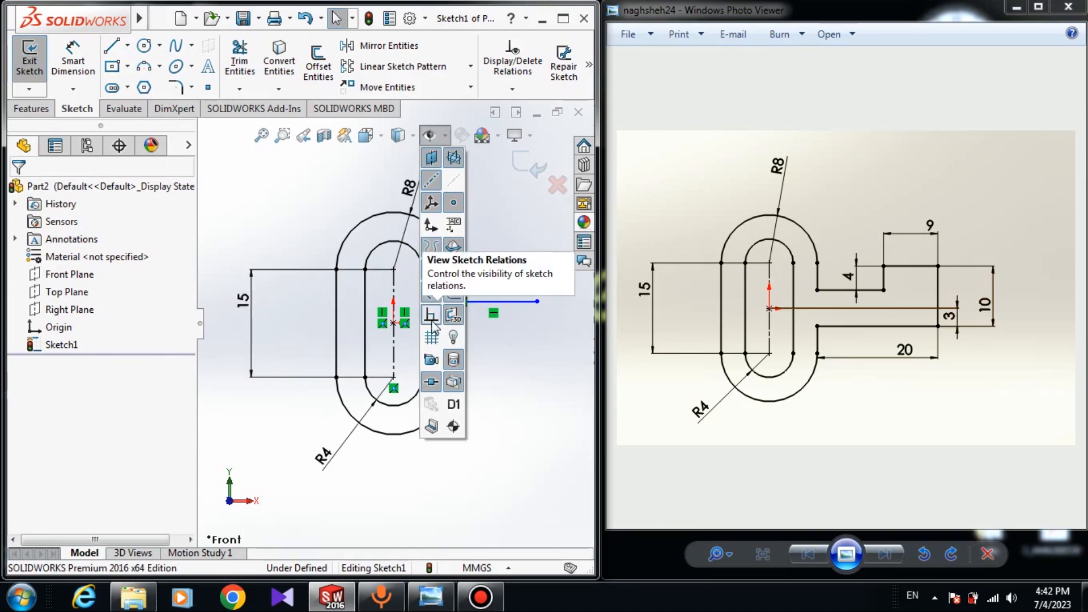
pyautogui.click(432, 320)
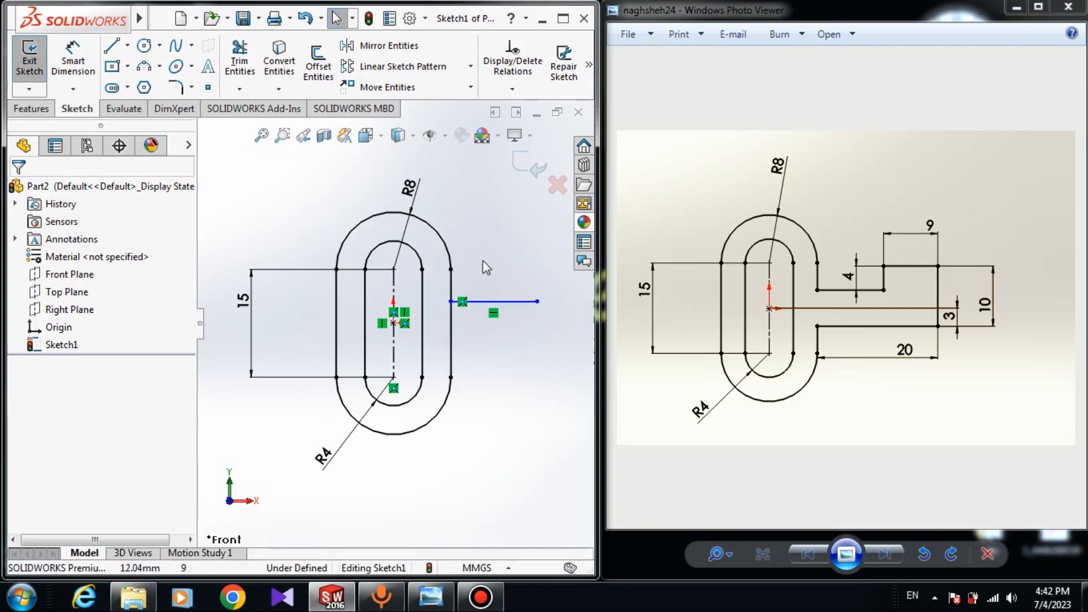
# Step: Sketch the rest of the stepped arm from the line's free end: up, right, down about 14 mm, and horizontally back to the outer slot
pyautogui.click(111, 46)
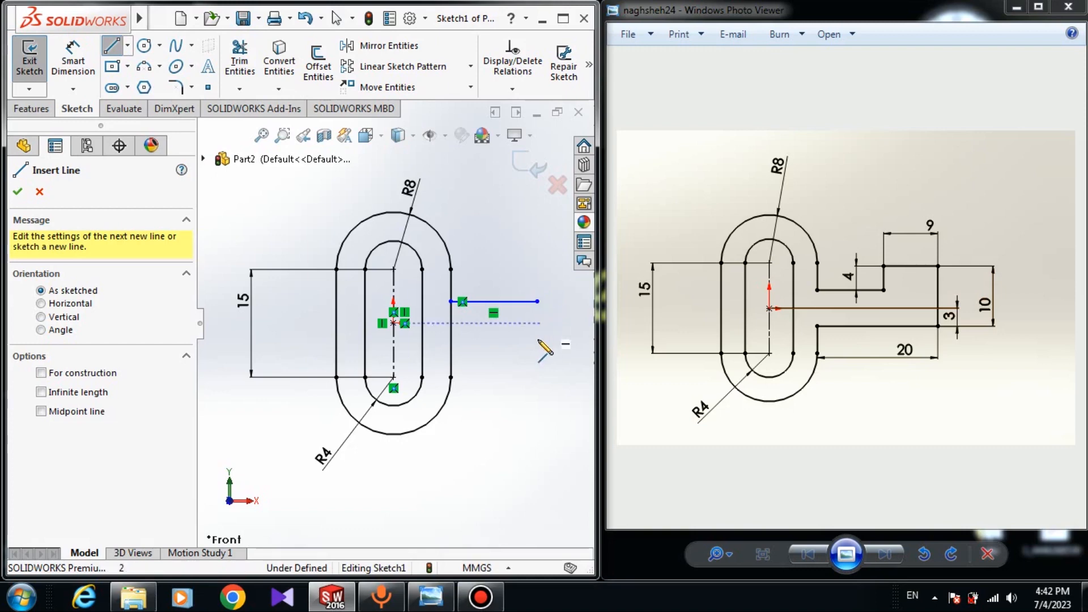
pyautogui.click(538, 301)
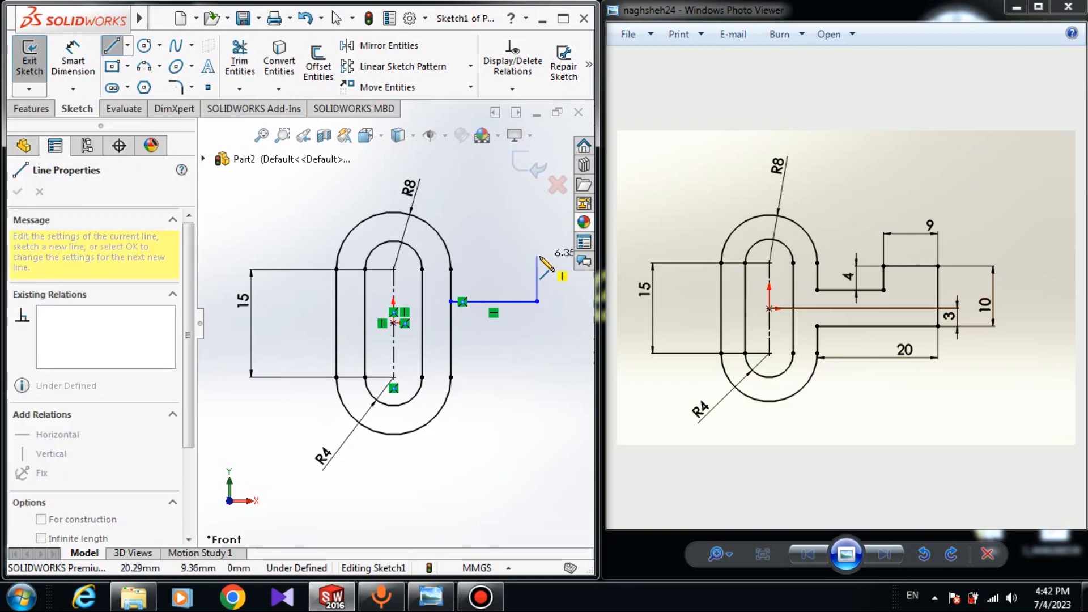
pyautogui.scroll(1, 558, 275)
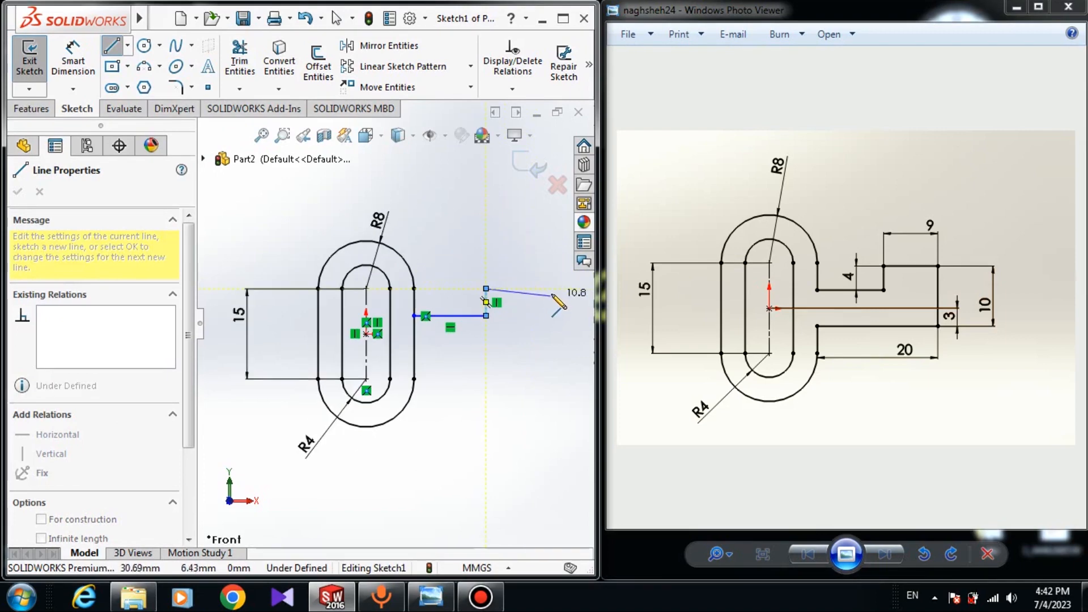
pyautogui.click(553, 372)
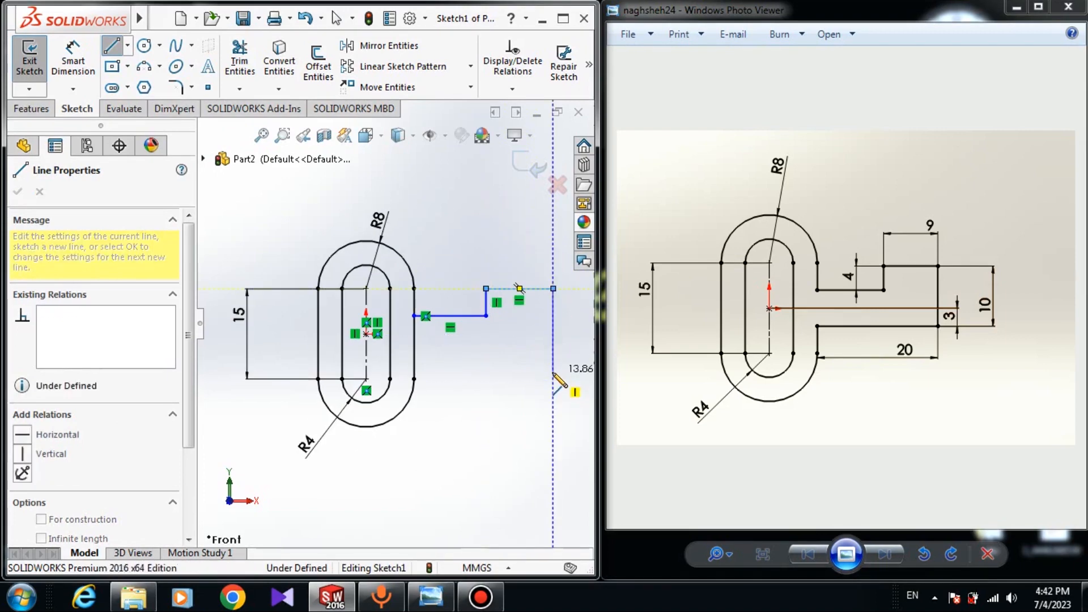
pyautogui.click(414, 372)
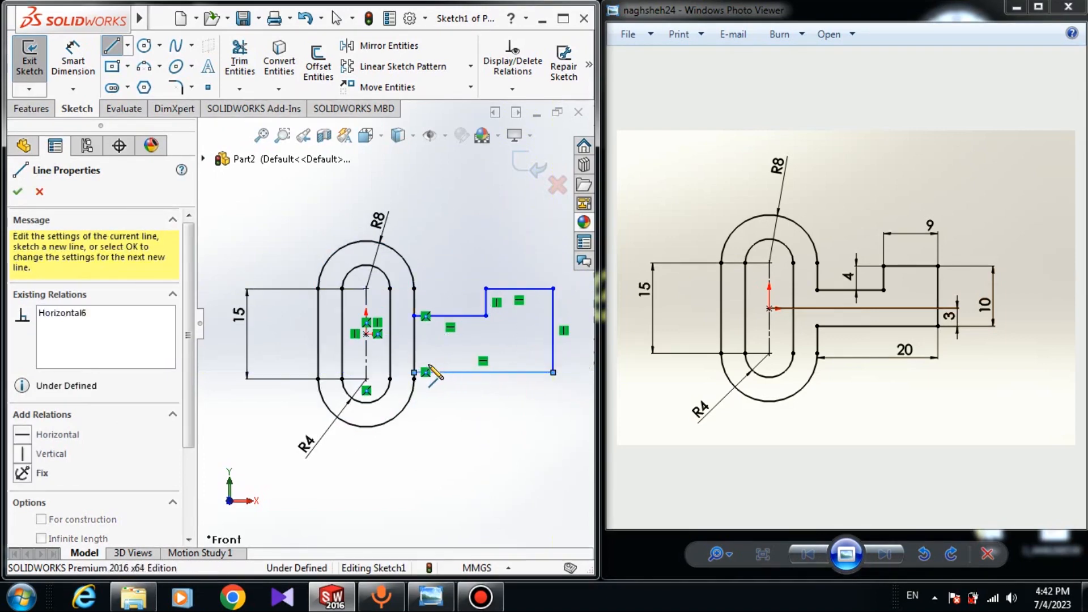
pyautogui.rightClick(445, 363)
pyautogui.click(470, 371)
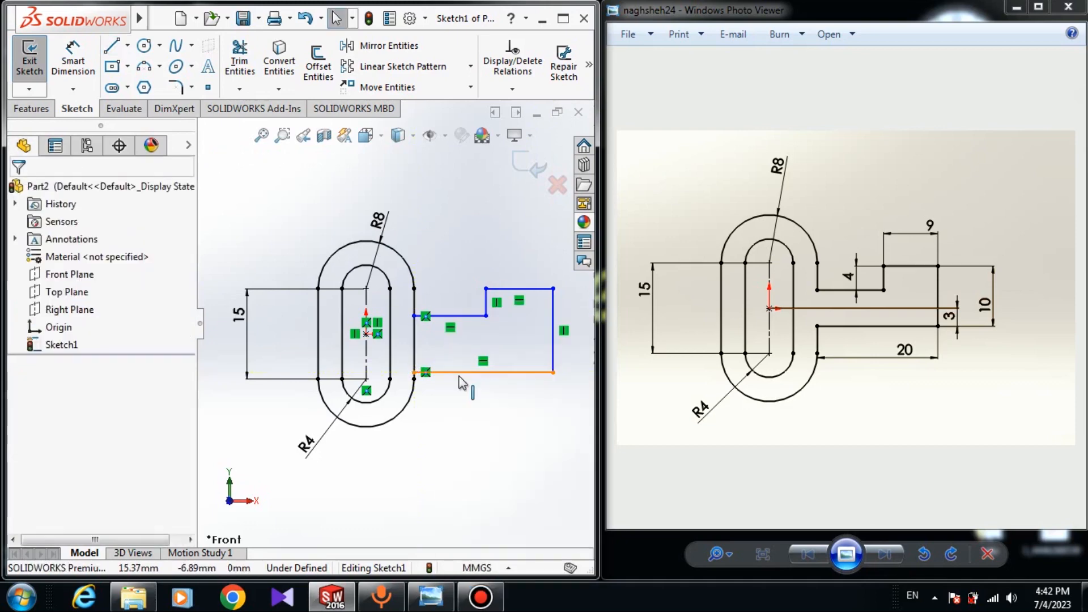
# Step: Dimension the arm's short vertical step as 4 mm and the arm's upper horizontal edge as 9 mm
pyautogui.click(75, 62)
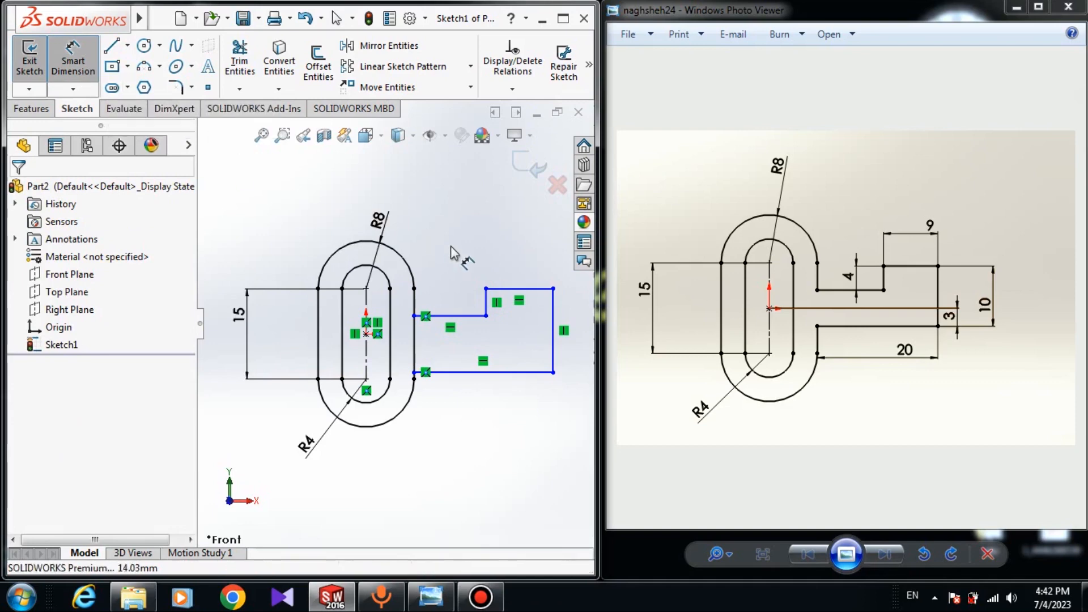
pyautogui.click(463, 302)
pyautogui.click(463, 303)
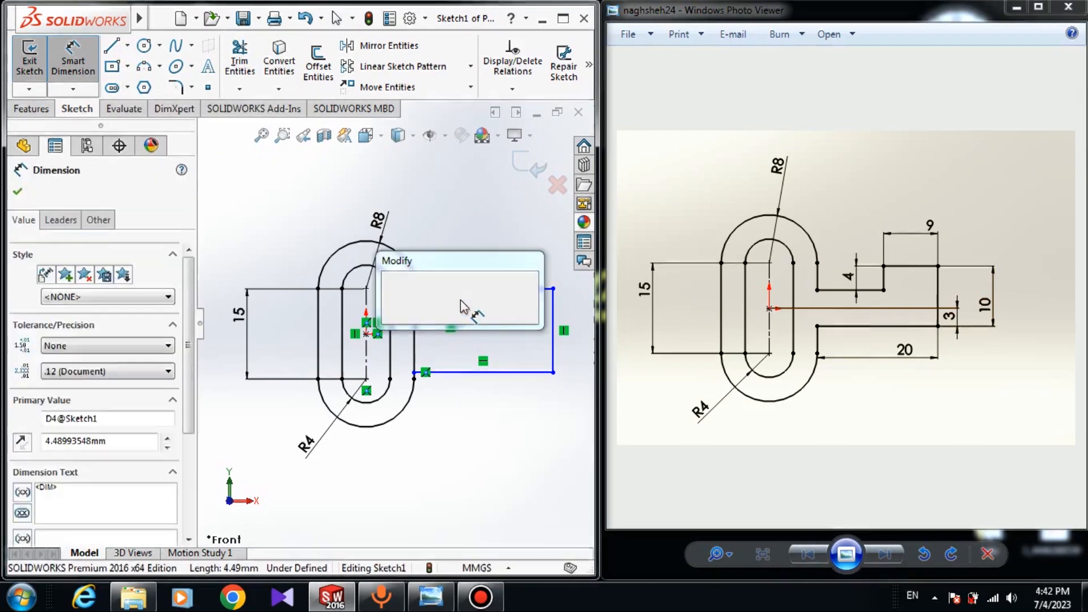
pyautogui.write('4')
pyautogui.press('Return')
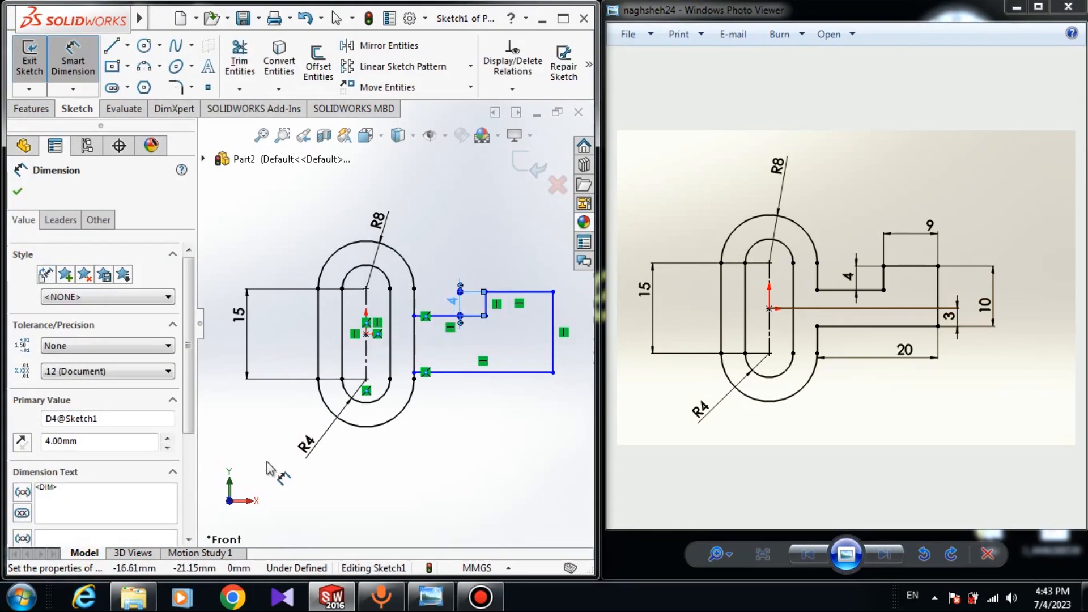
pyautogui.click(524, 292)
pyautogui.click(524, 246)
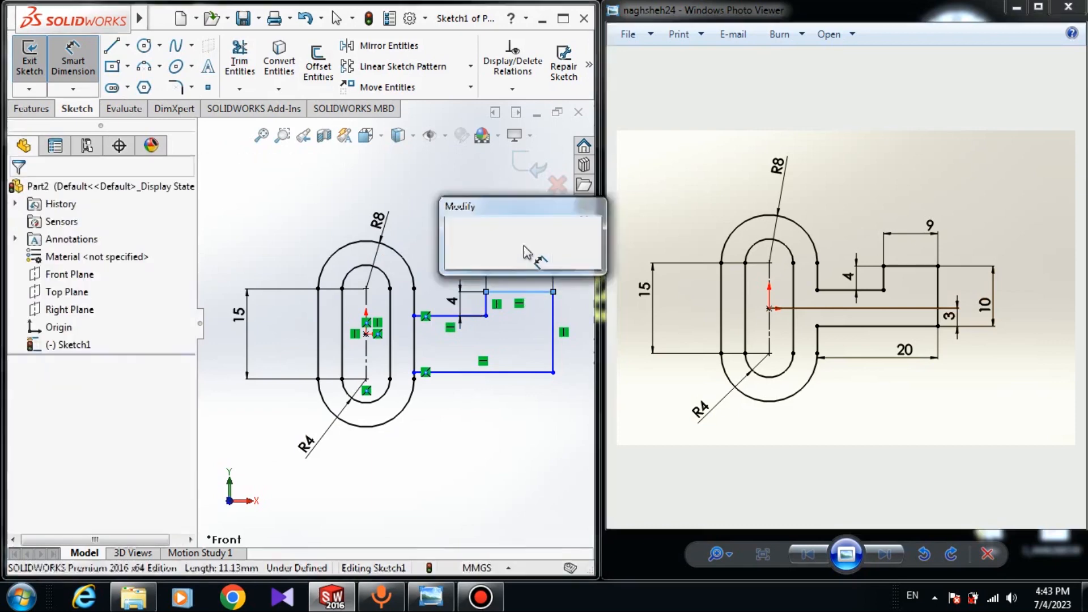
pyautogui.write('9')
pyautogui.press('Return')
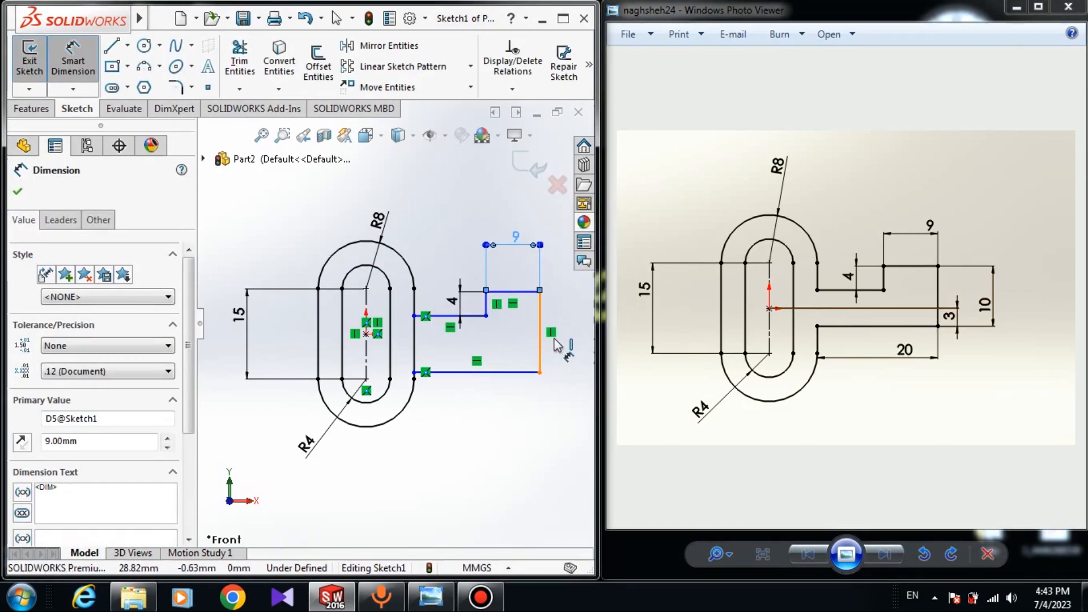
# Step: Dimension the arm's outer vertical edge as 10 mm and finish dimensioning
pyautogui.click(540, 345)
pyautogui.click(559, 338)
pyautogui.write('10')
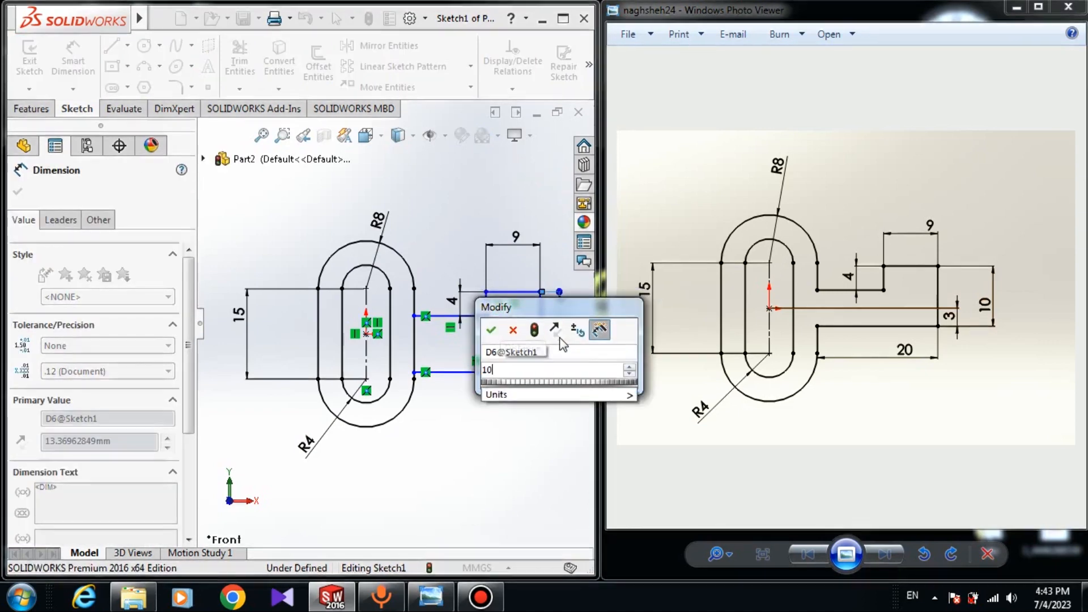
pyautogui.press('Return')
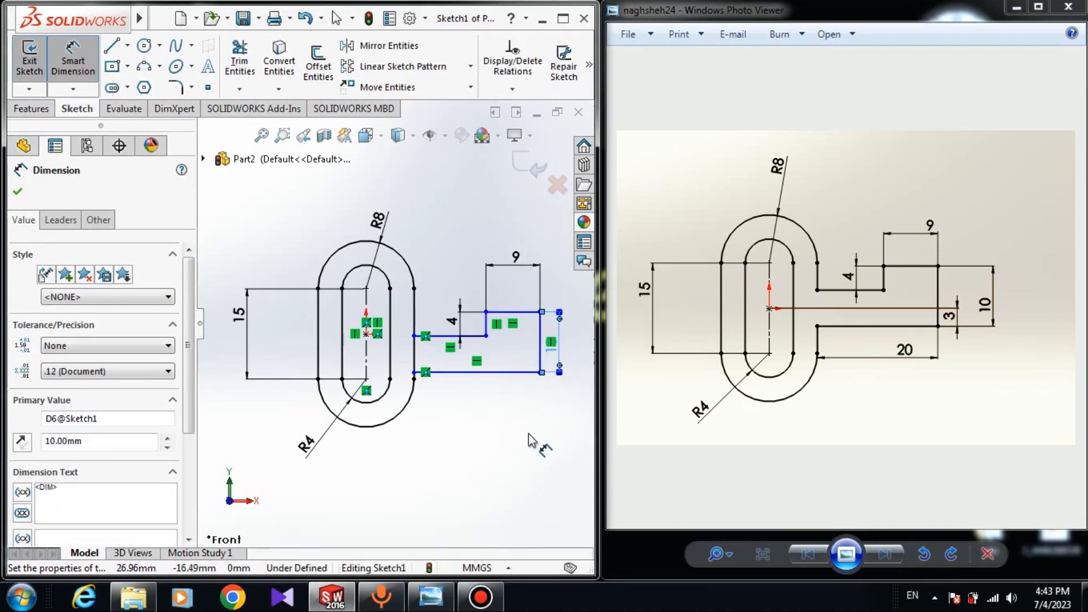
pyautogui.press('Escape')
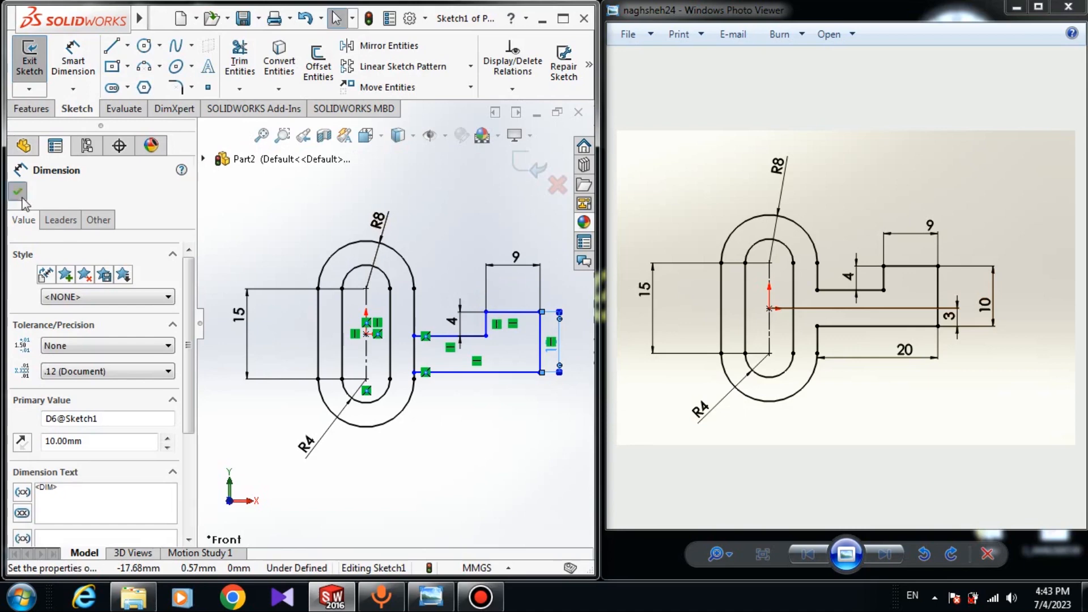
pyautogui.click(22, 145)
# Step: Move the 10 mm dimension farther outward from the arm and shift the 4 mm dimension slightly toward the step
pyautogui.moveTo(551, 362); pyautogui.dragTo(575, 343)
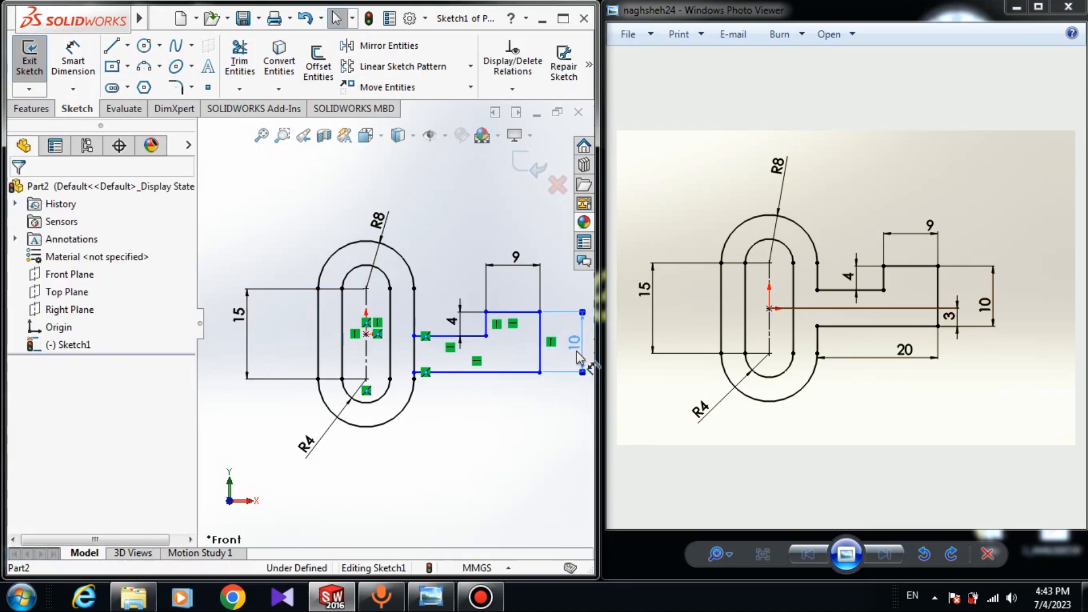
pyautogui.moveTo(456, 307); pyautogui.dragTo(459, 310)
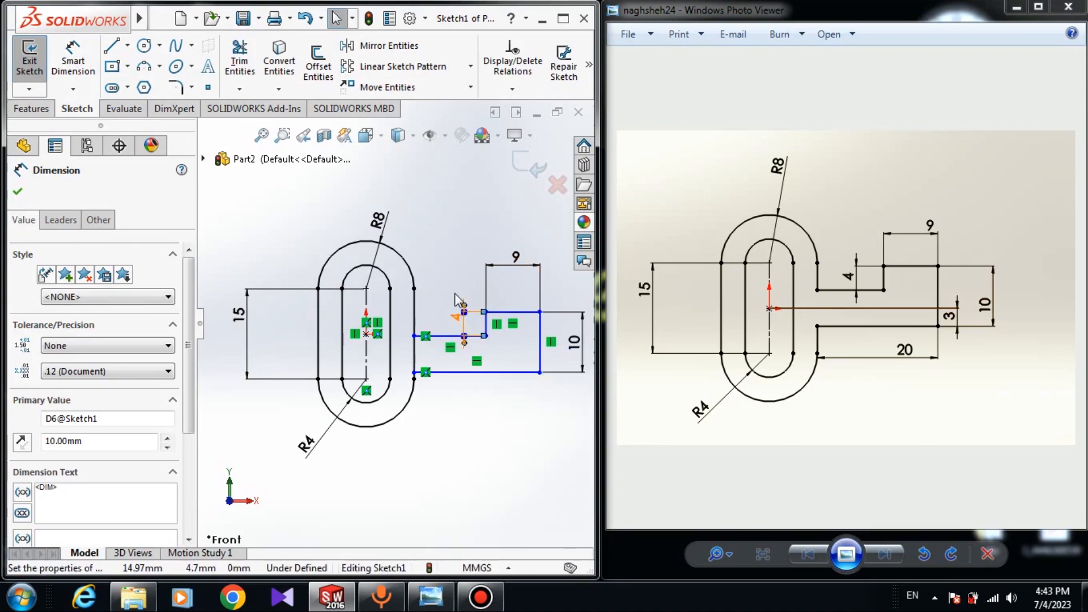
pyautogui.click(277, 253)
# Step: Dimension the arm's lower horizontal line as 20 mm, placing the dimension below it
pyautogui.click(73, 63)
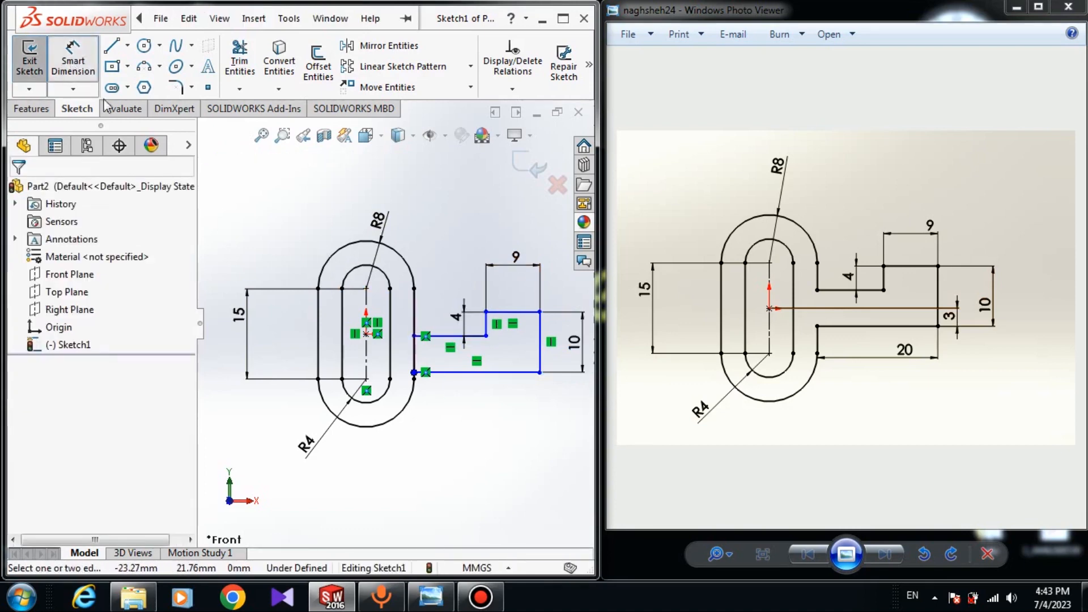
pyautogui.click(498, 372)
pyautogui.click(489, 404)
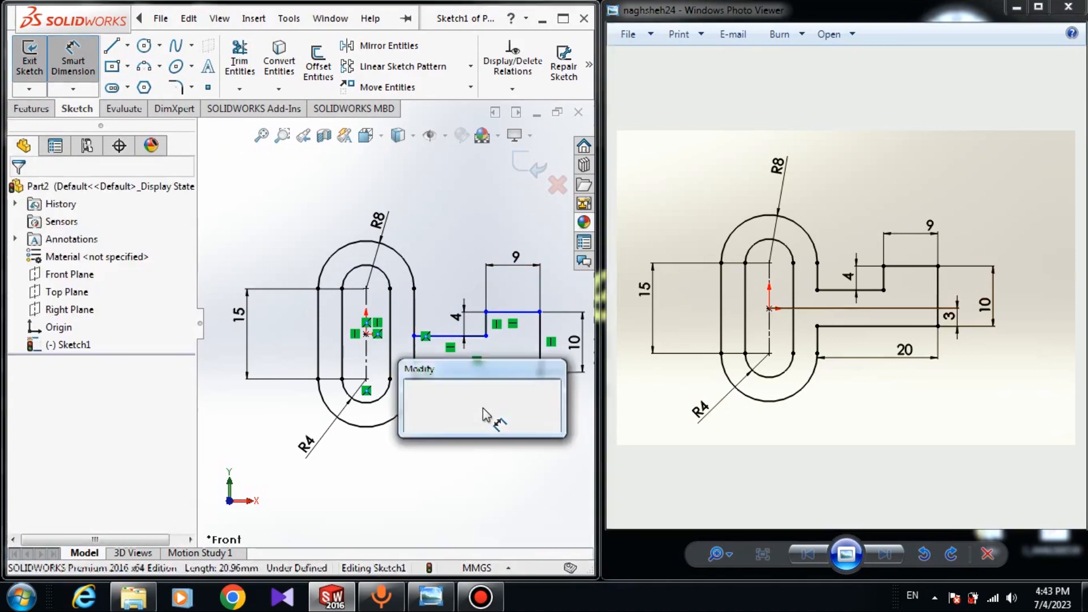
pyautogui.write('20')
pyautogui.press('Return')
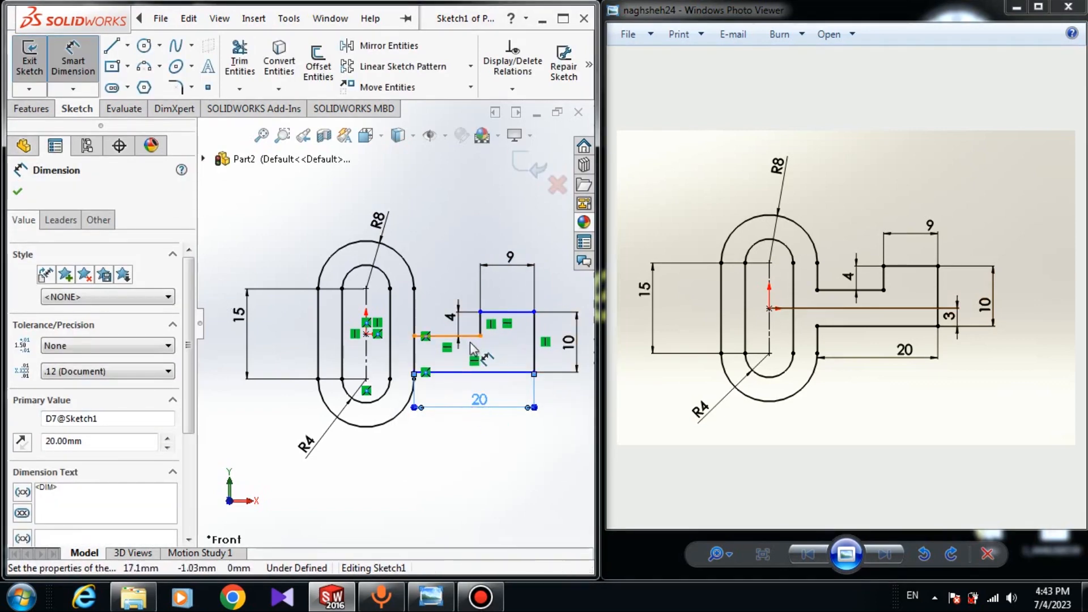
# Step: Dimension the vertical distance from the origin to the arm's lower line as 3 mm and finish dimensioning
pyautogui.click(475, 372)
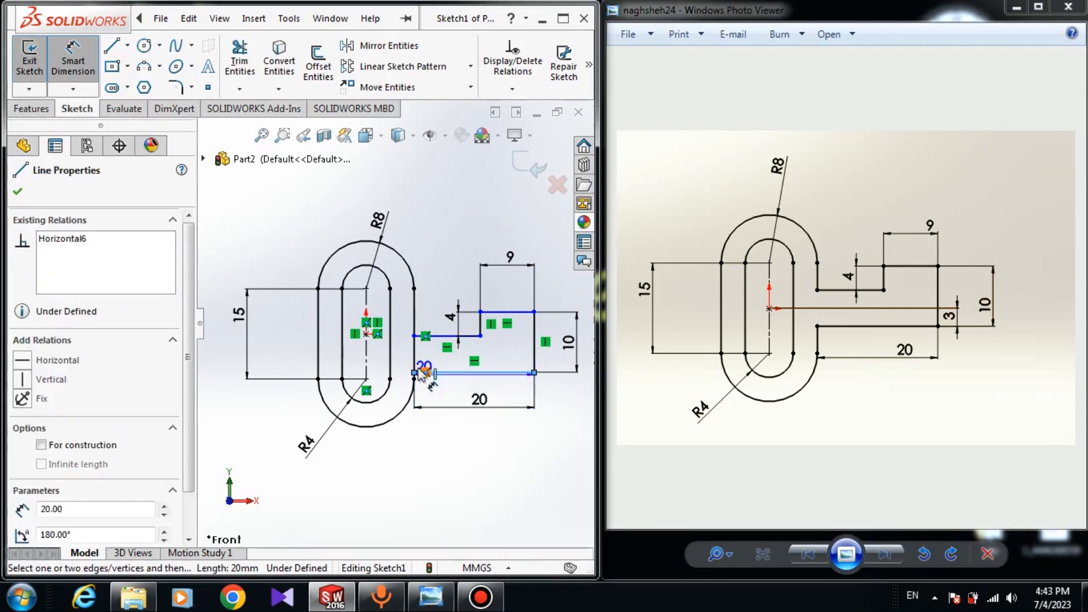
pyautogui.click(366, 334)
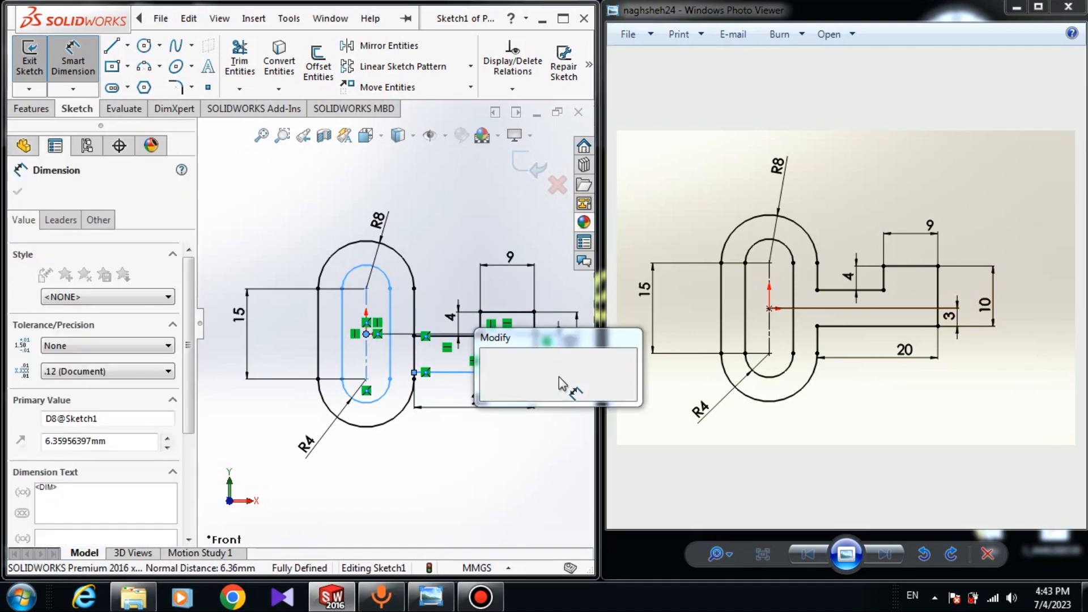
pyautogui.press('Return')
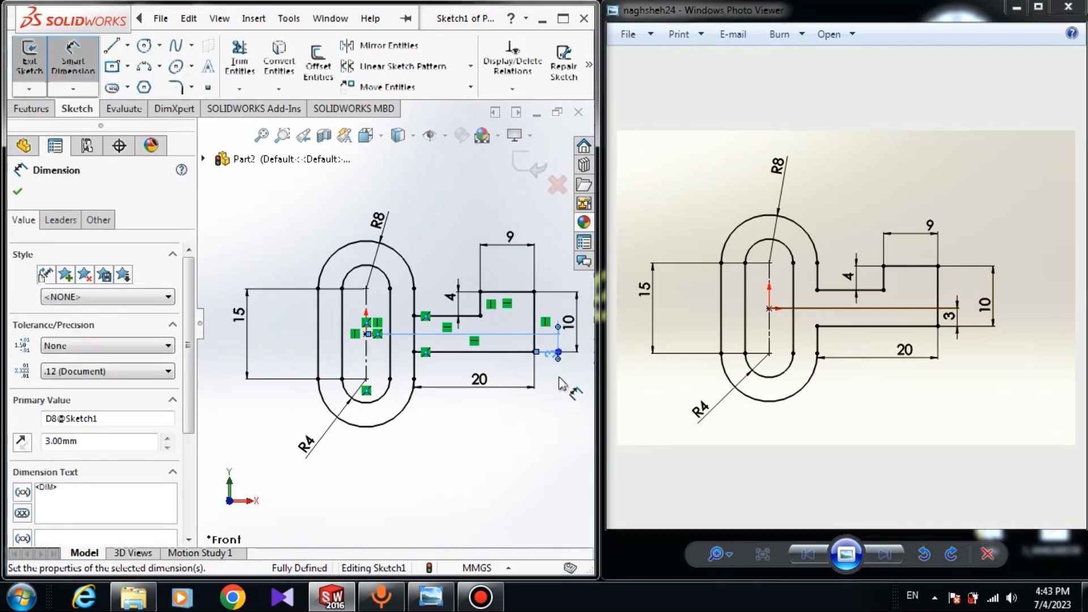
pyautogui.click(19, 191)
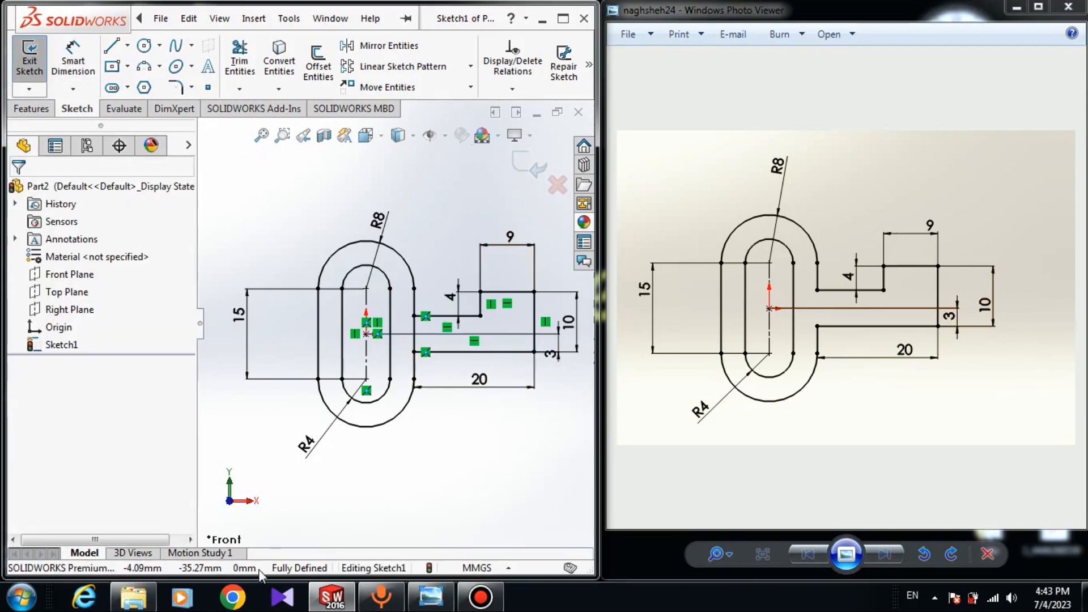
pyautogui.click(534, 352)
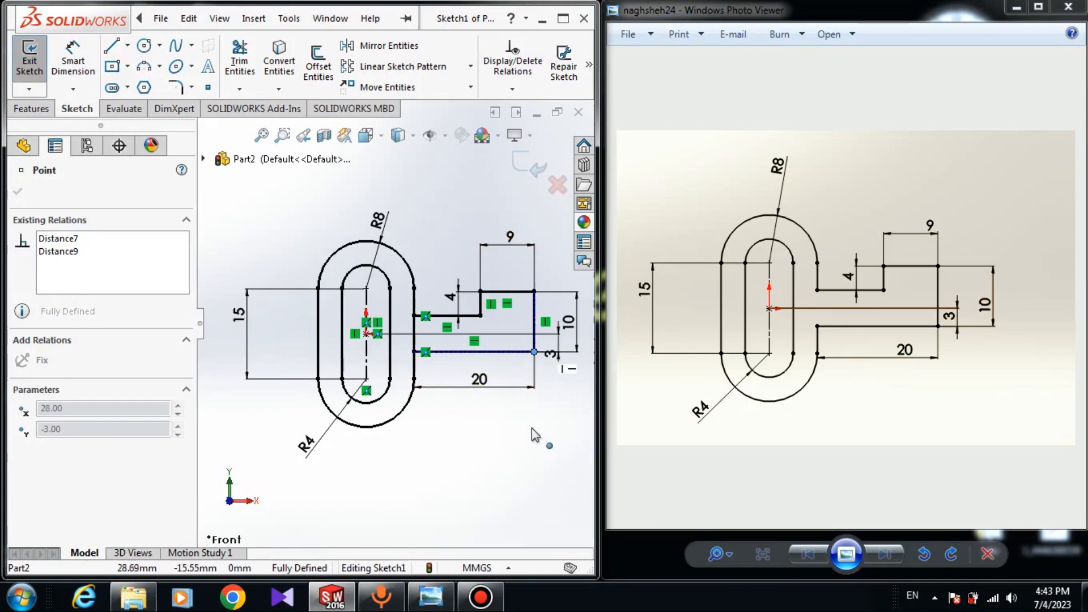
pyautogui.click(215, 514)
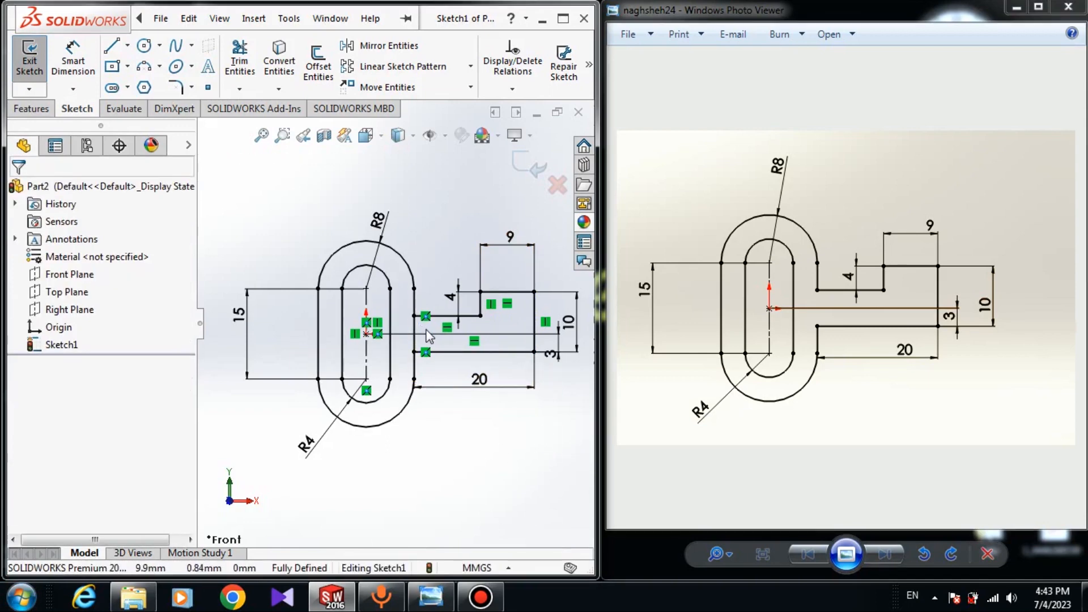
# Step: Power trim the segment of the outer slot's right side between the arm's two horizontal lines, accepting the loss of the slot entity
pyautogui.click(239, 60)
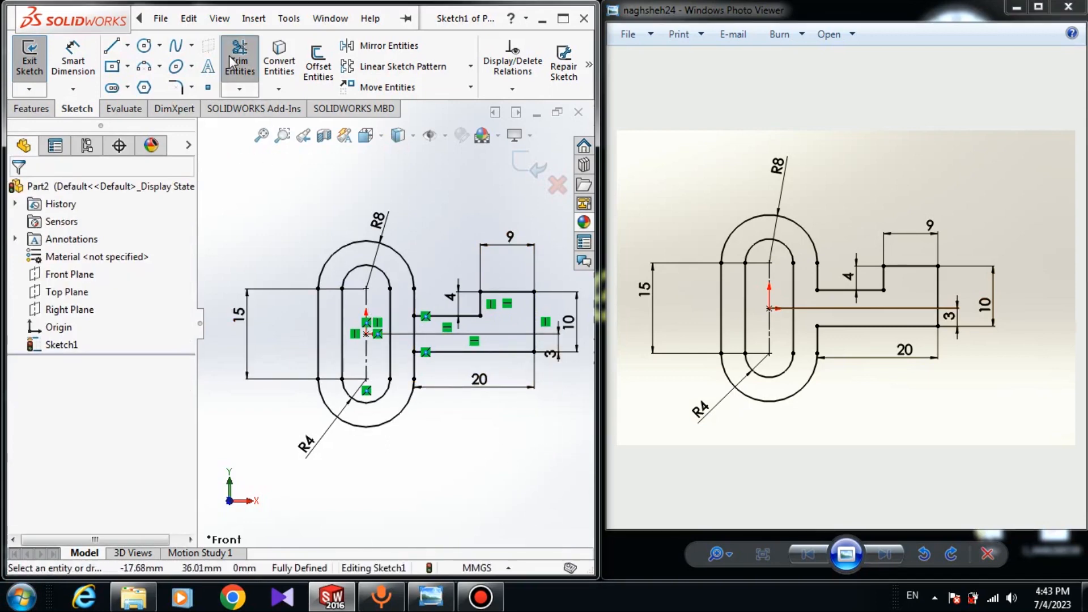
pyautogui.scroll(-5, 365, 326)
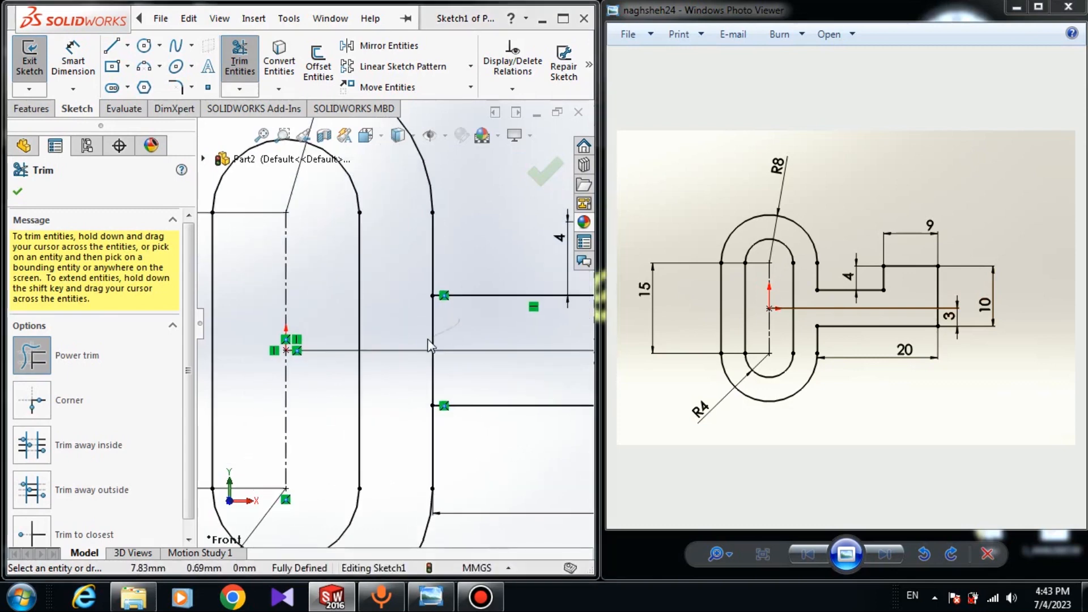
pyautogui.click(431, 344)
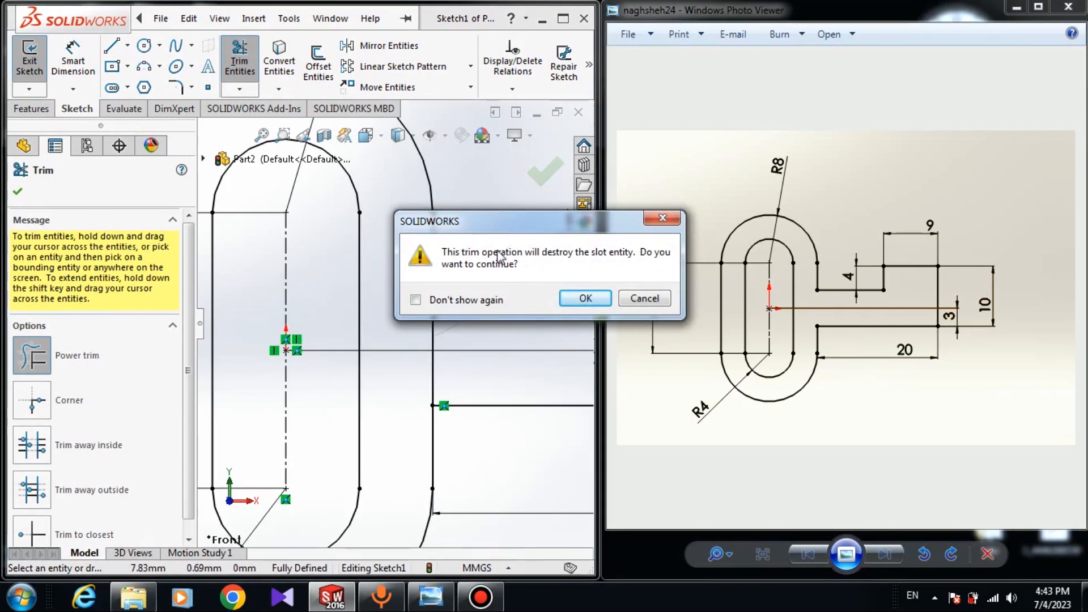
pyautogui.click(586, 301)
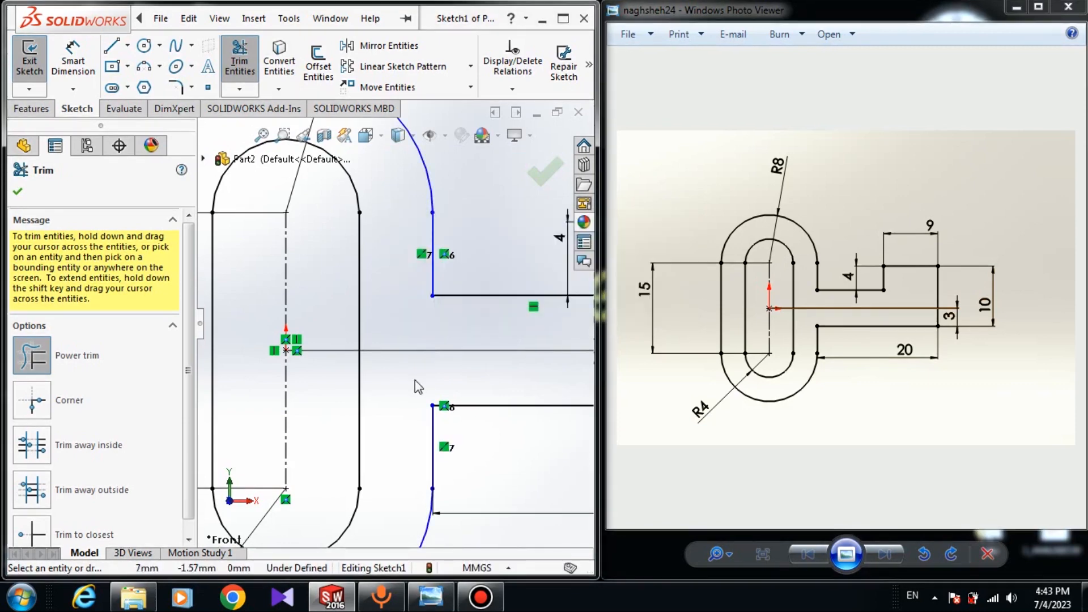
pyautogui.scroll(3, 406, 257)
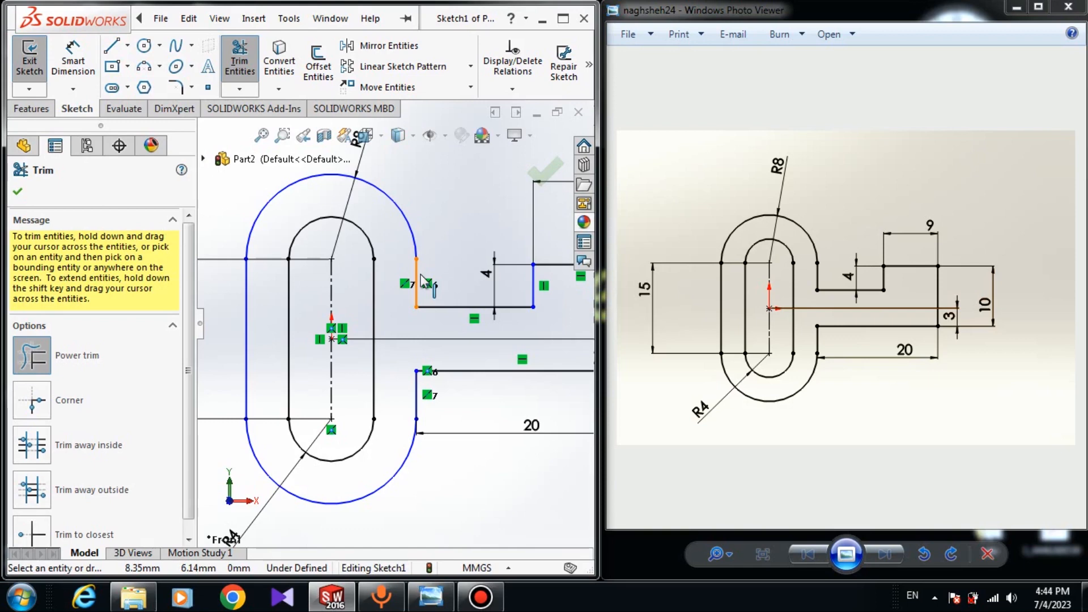
pyautogui.moveTo(422, 279); pyautogui.dragTo(424, 264)
pyautogui.click(414, 242)
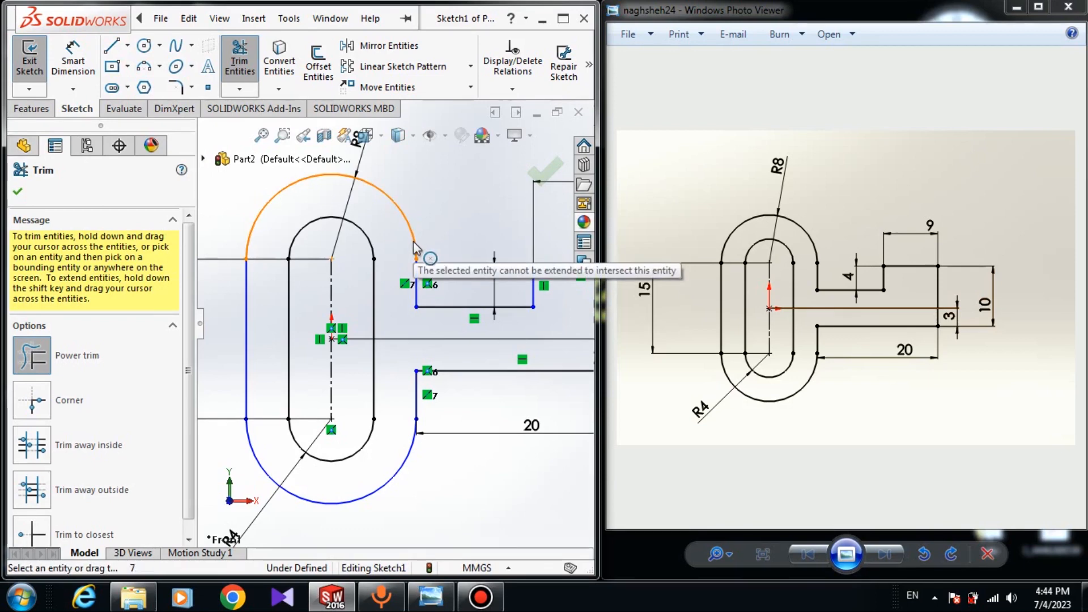
pyautogui.click(415, 242)
pyautogui.click(417, 283)
pyautogui.click(417, 282)
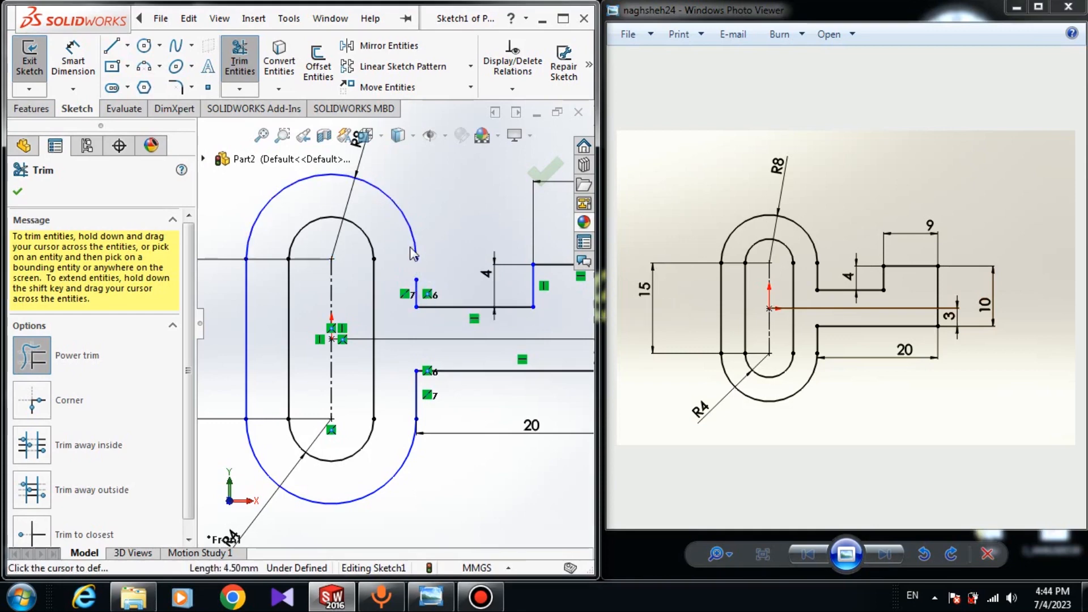
pyautogui.press('Escape')
pyautogui.hotkey('ctrl', 'z')
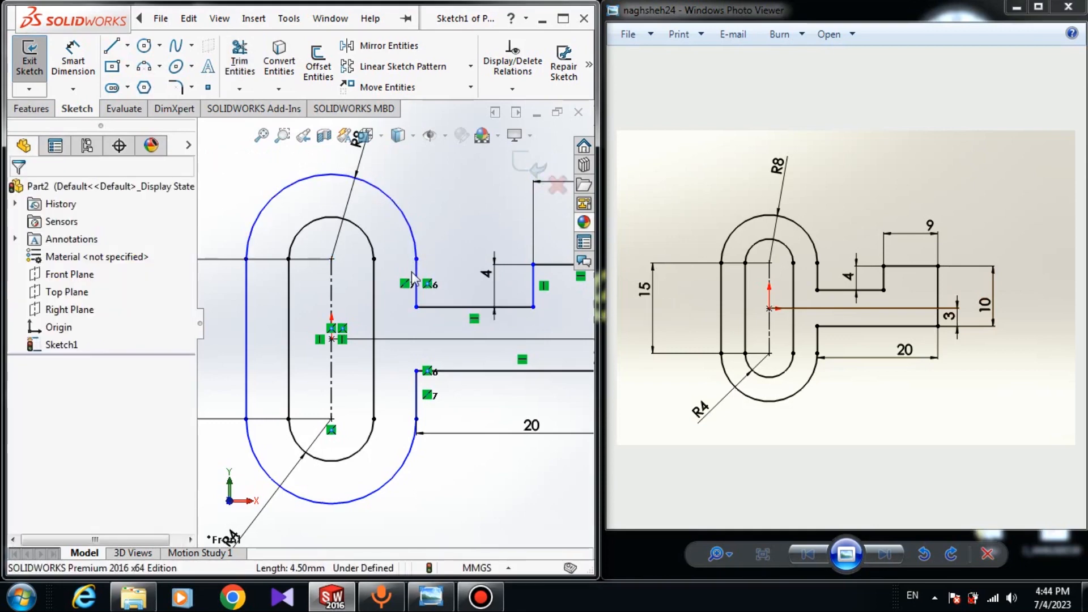
# Step: Add Tangent relations between the outer slot's two remaining right-side segments and their adjoining upper and lower arcs
pyautogui.click(419, 287)
pyautogui.keyDown('ctrl'); pyautogui.click(417, 242); pyautogui.keyUp('ctrl')
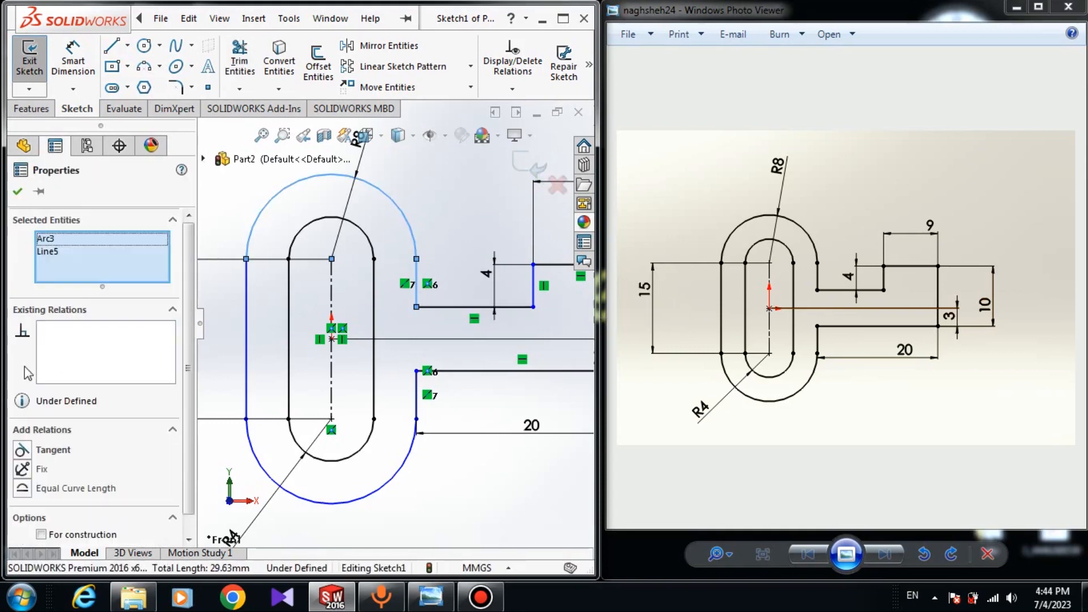
pyautogui.click(22, 449)
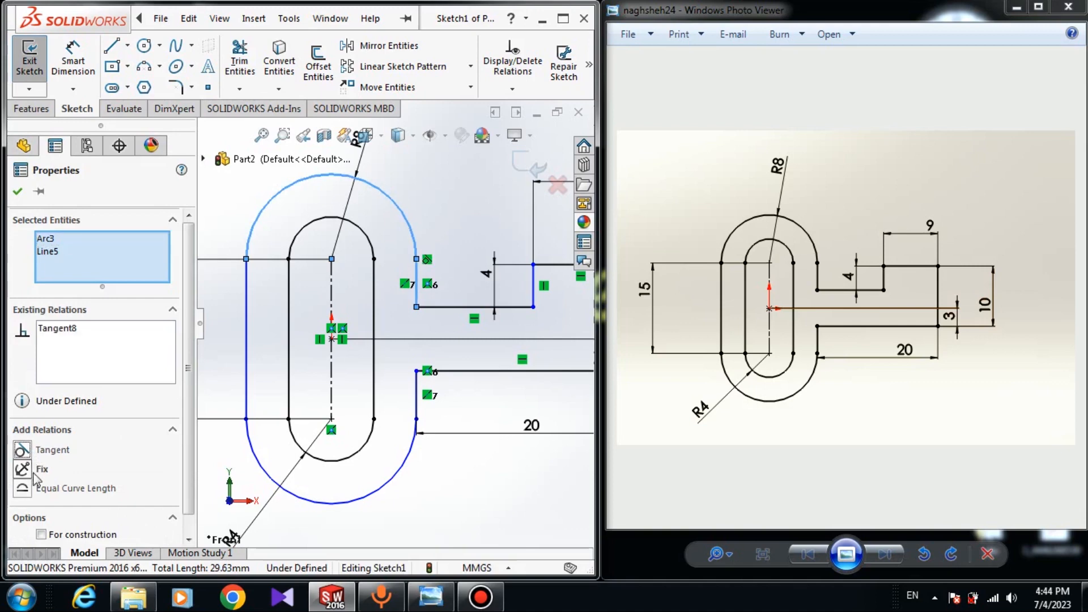
pyautogui.click(403, 419)
pyautogui.click(419, 413)
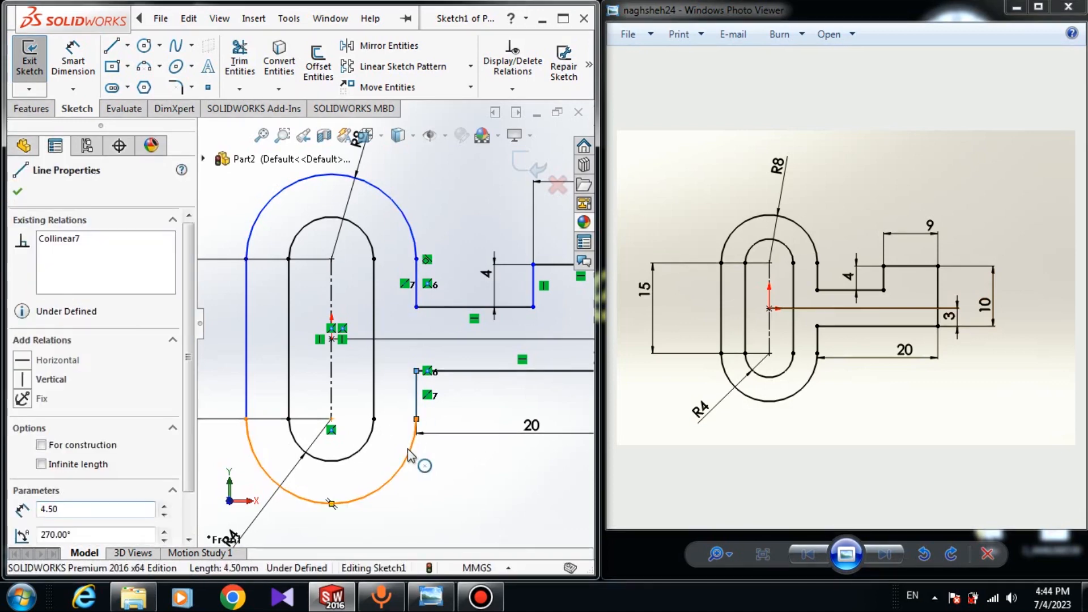
pyautogui.keyDown('ctrl'); pyautogui.click(411, 449); pyautogui.keyUp('ctrl')
pyautogui.click(22, 450)
pyautogui.click(292, 453)
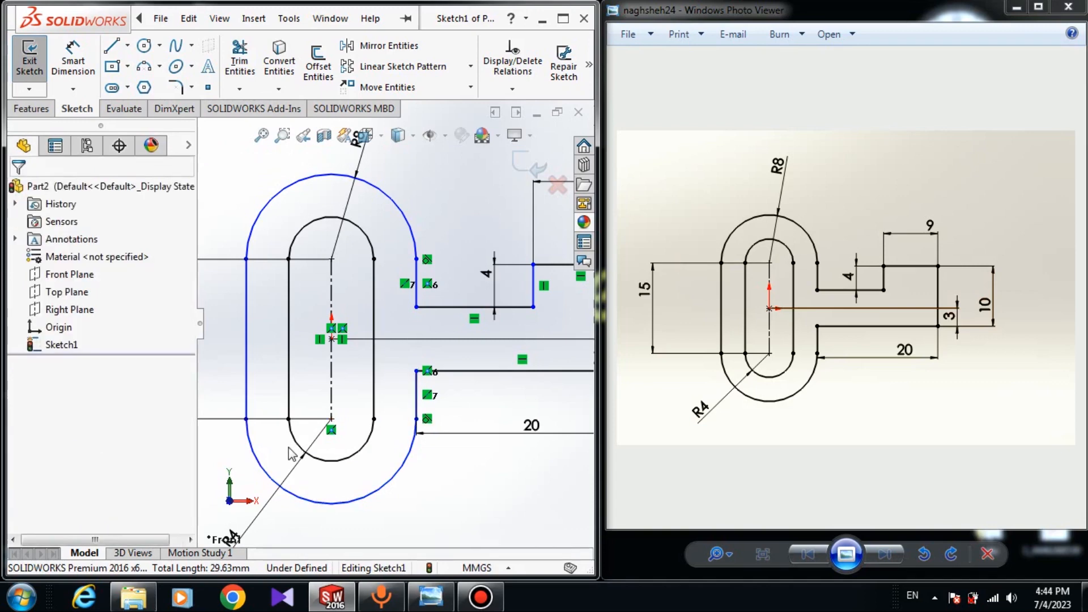
# Step: Add Tangent relations between the outer slot's left vertical line and both its lower and upper arcs
pyautogui.click(262, 469)
pyautogui.keyDown('ctrl'); pyautogui.click(246, 384); pyautogui.keyUp('ctrl')
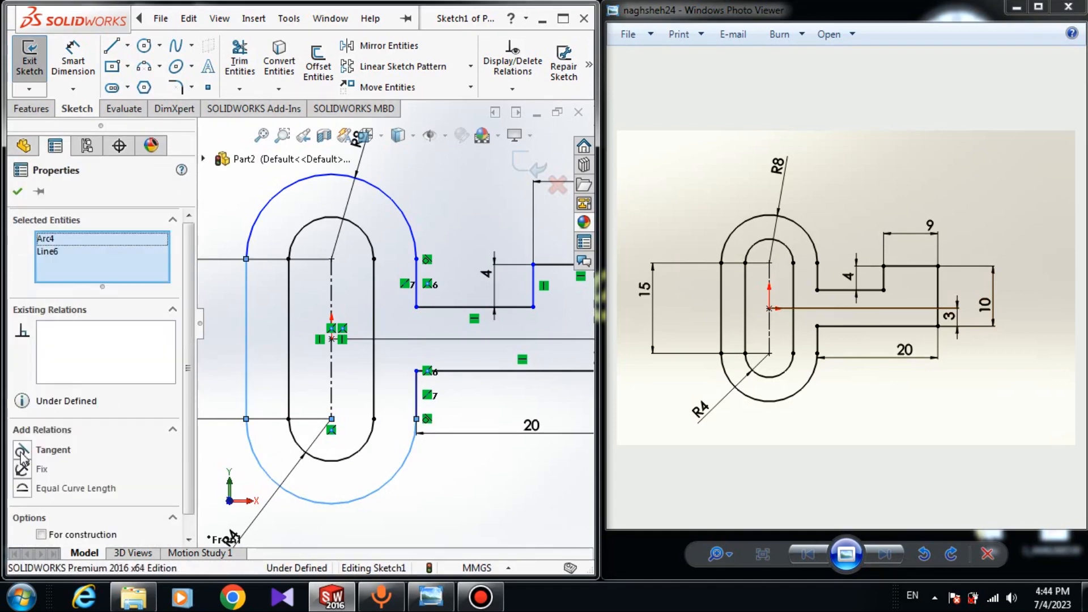
pyautogui.click(23, 450)
pyautogui.click(279, 274)
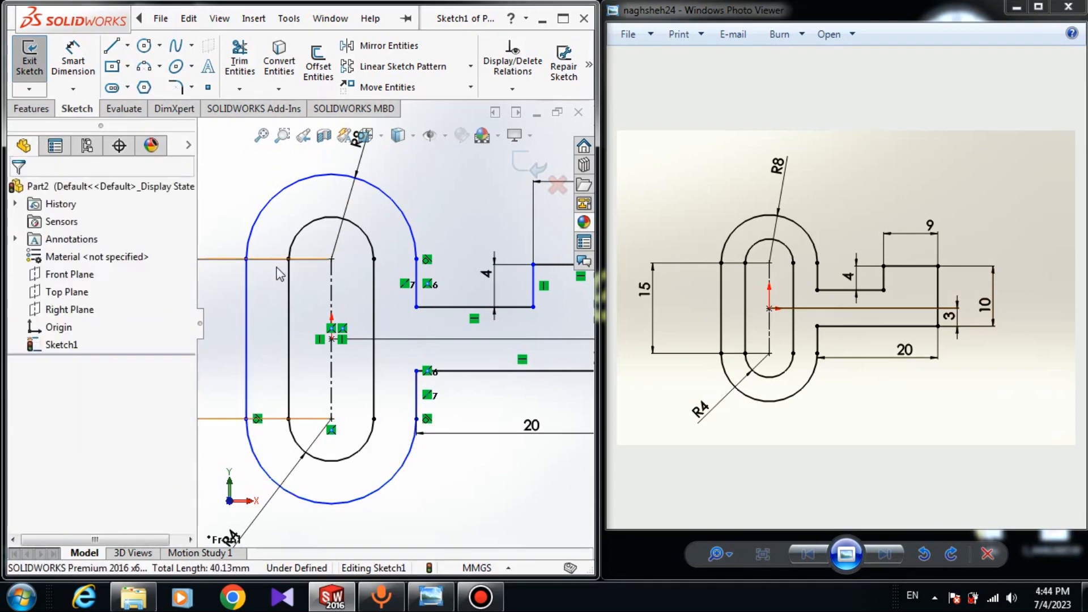
pyautogui.click(246, 286)
pyautogui.keyDown('ctrl'); pyautogui.click(294, 183); pyautogui.keyUp('ctrl')
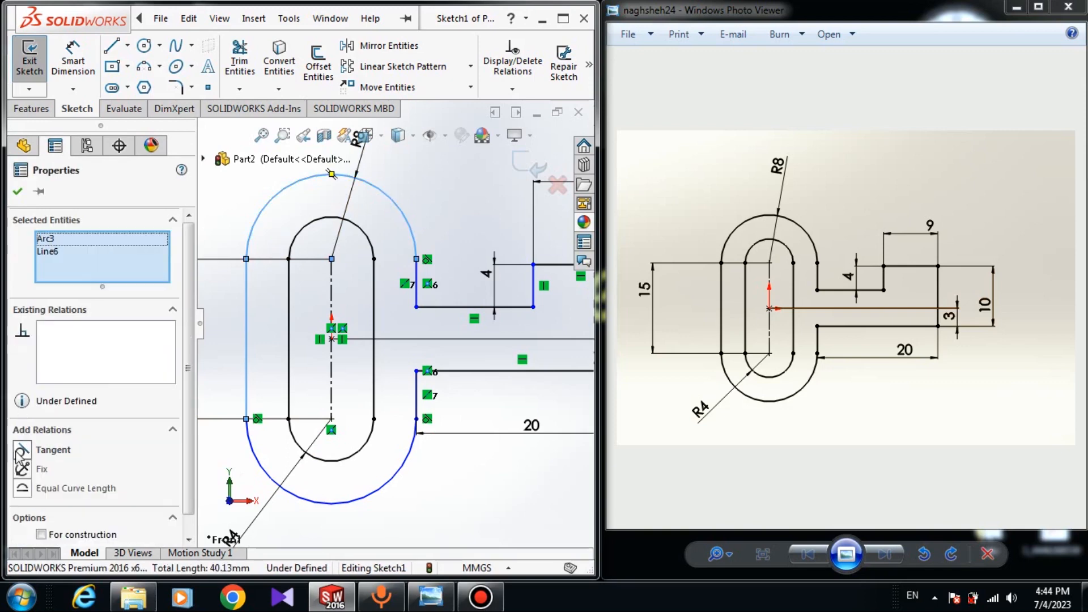
pyautogui.click(22, 450)
pyautogui.click(365, 313)
# Step: Try an Equal relation between the outer slot's two right-side vertical segments, and undo it
pyautogui.click(419, 290)
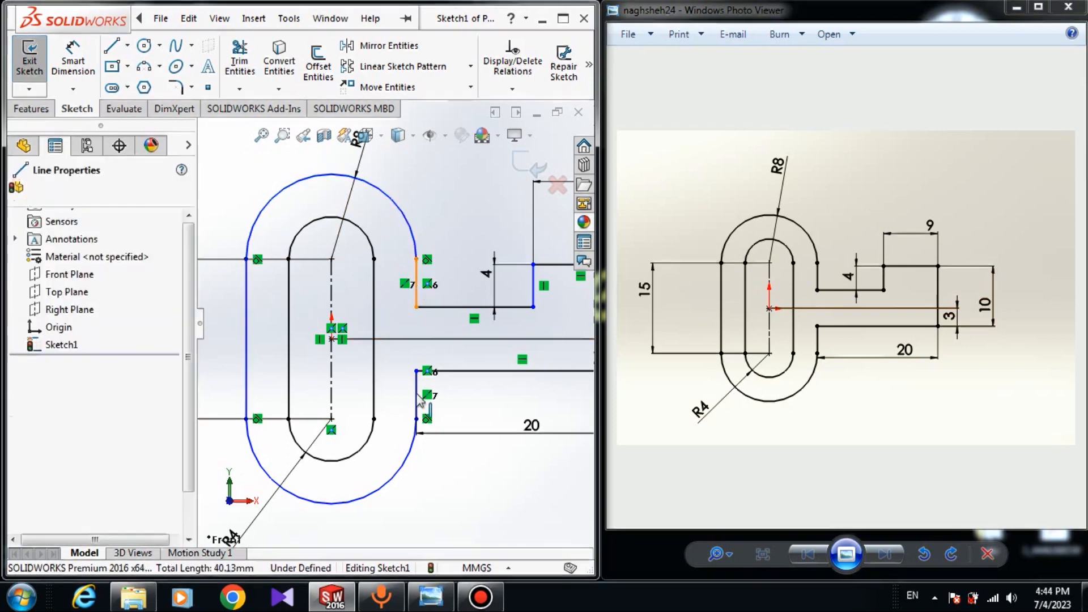
pyautogui.keyDown('ctrl'); pyautogui.click(415, 415); pyautogui.keyUp('ctrl')
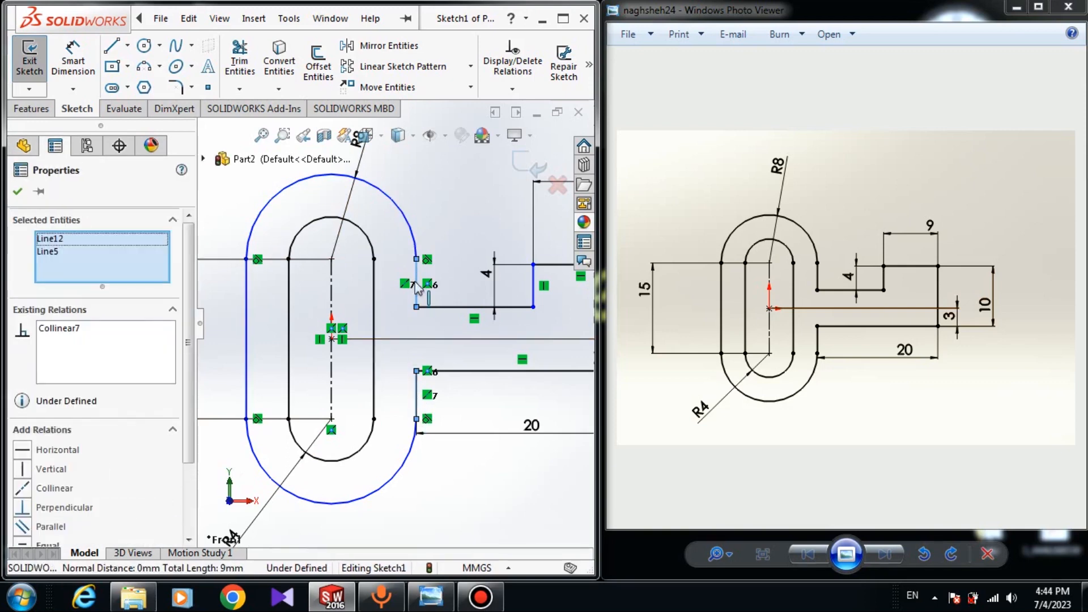
pyautogui.click(22, 543)
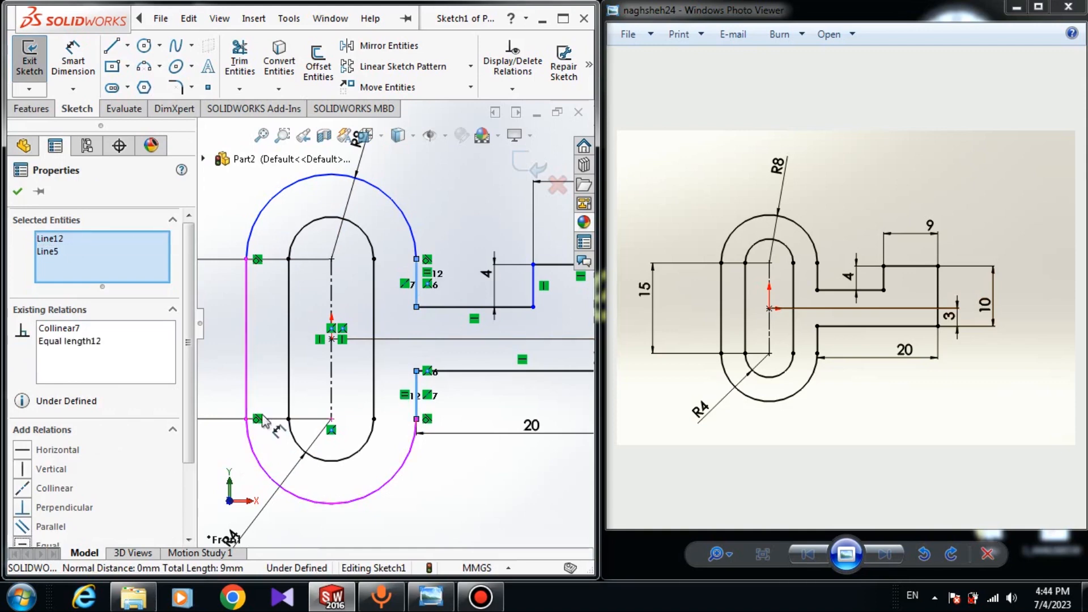
pyautogui.click(389, 296)
pyautogui.moveTo(425, 259)
pyautogui.mouseDown()
pyautogui.moveTo(419, 272)
pyautogui.moveTo(317, 311)
pyautogui.moveTo(389, 349)
pyautogui.mouseUp()
pyautogui.hotkey('ctrl', 'z')
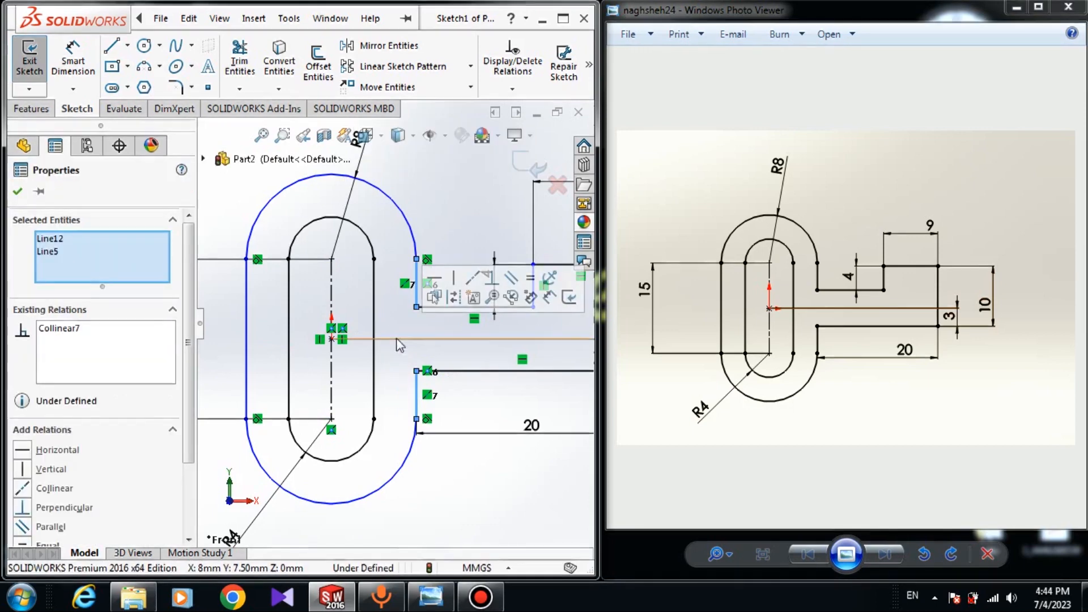
# Step: Test the outer slot's remaining freedom by pulling the end point where its lower right segment meets the arm
pyautogui.click(418, 260)
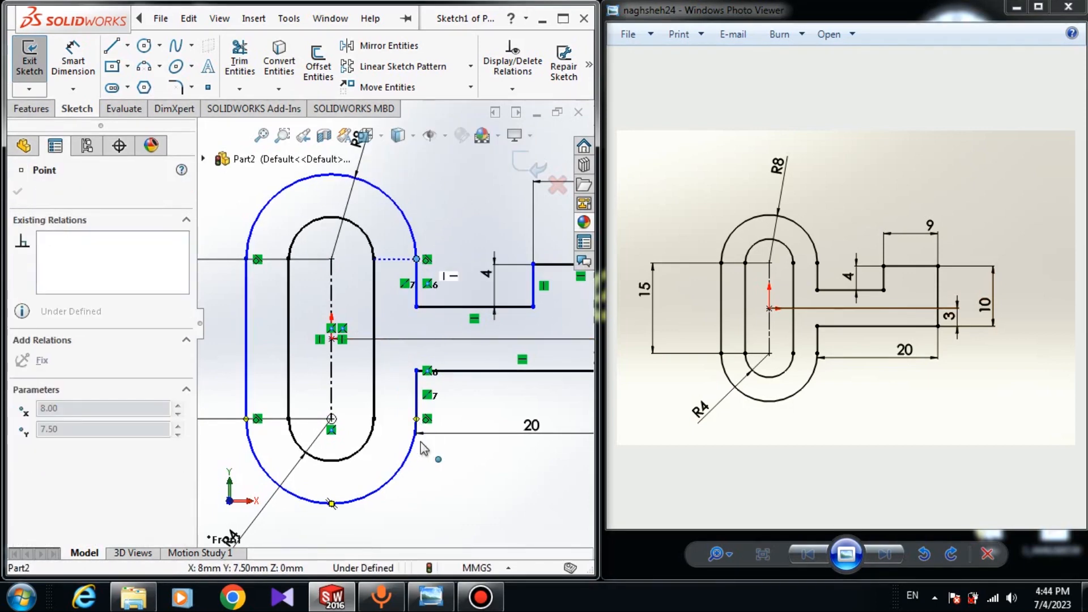
pyautogui.moveTo(420, 442); pyautogui.dragTo(419, 422)
pyautogui.moveTo(416, 371)
pyautogui.mouseDown()
pyautogui.moveTo(435, 309)
pyautogui.moveTo(414, 350)
pyautogui.moveTo(435, 343)
pyautogui.mouseUp()
pyautogui.moveTo(434, 456); pyautogui.dragTo(380, 218)
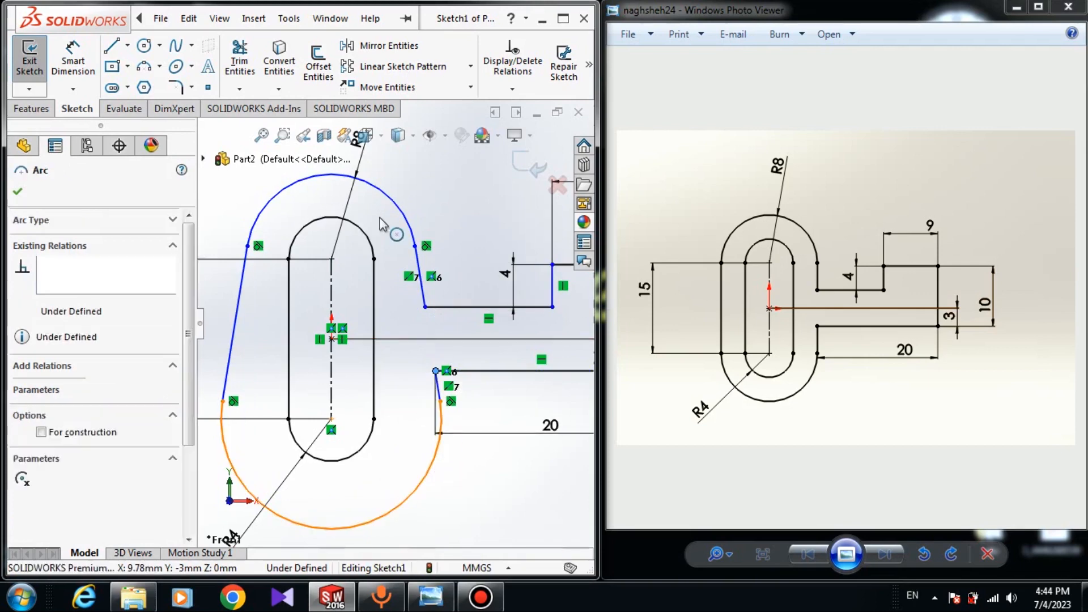
# Step: Add an Equal relation between the outer slot's upper and lower arcs
pyautogui.keyDown('ctrl'); pyautogui.click(377, 190); pyautogui.keyUp('ctrl')
pyautogui.click(381, 214)
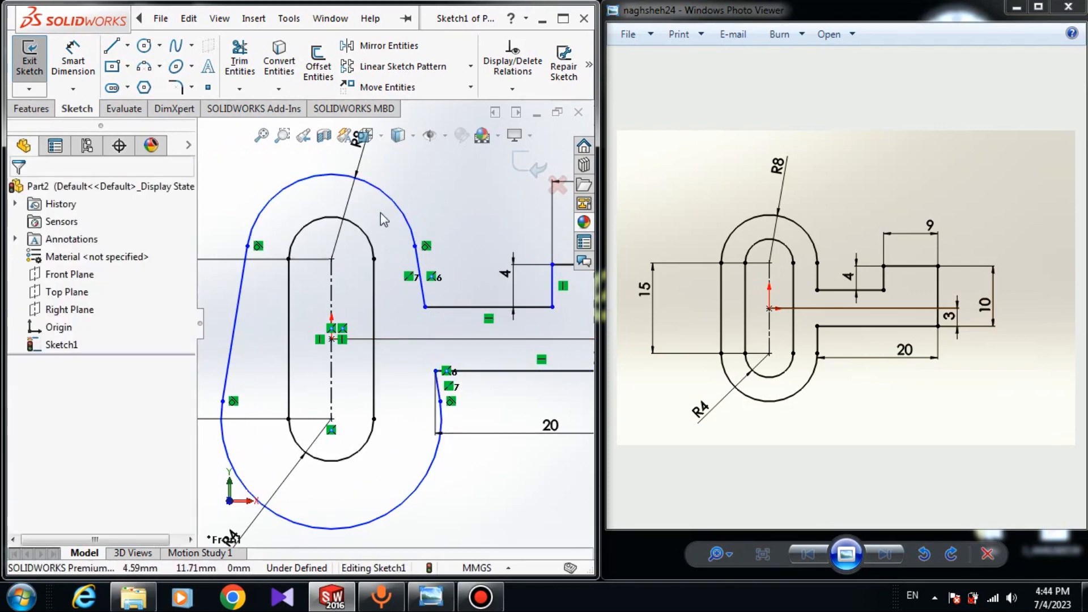
pyautogui.click(395, 202)
pyautogui.keyDown('ctrl'); pyautogui.click(411, 499); pyautogui.keyUp('ctrl')
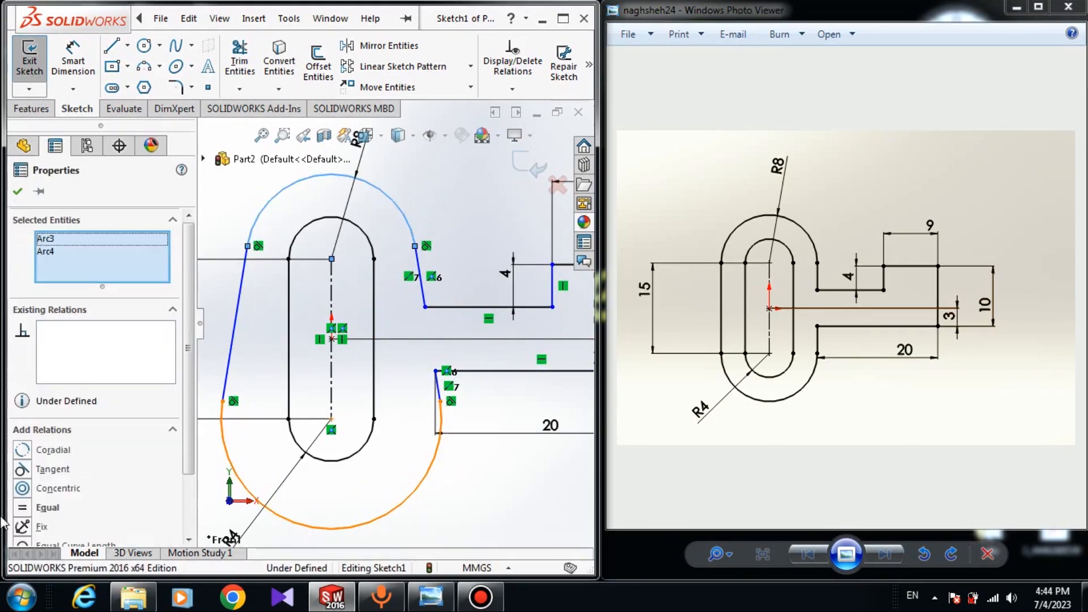
pyautogui.click(23, 508)
pyautogui.press('Escape')
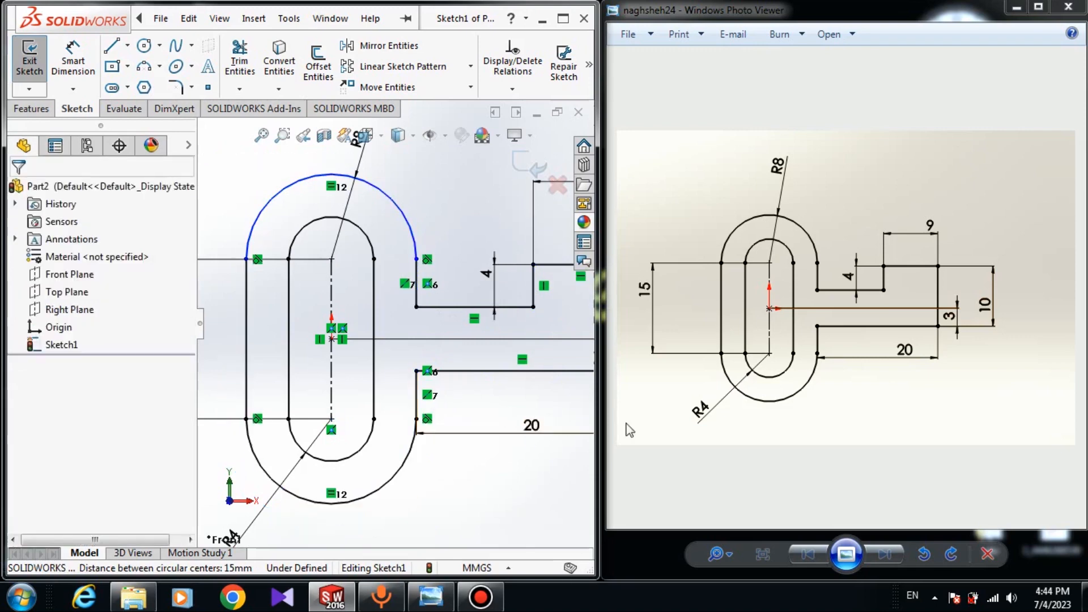
# Step: Stretch the outer slot's upper arc upward from its right end point to test its remaining freedom, and clear the selection
pyautogui.moveTo(416, 259); pyautogui.dragTo(418, 206)
pyautogui.keyDown('ctrl'); pyautogui.click(417, 249); pyautogui.keyUp('ctrl')
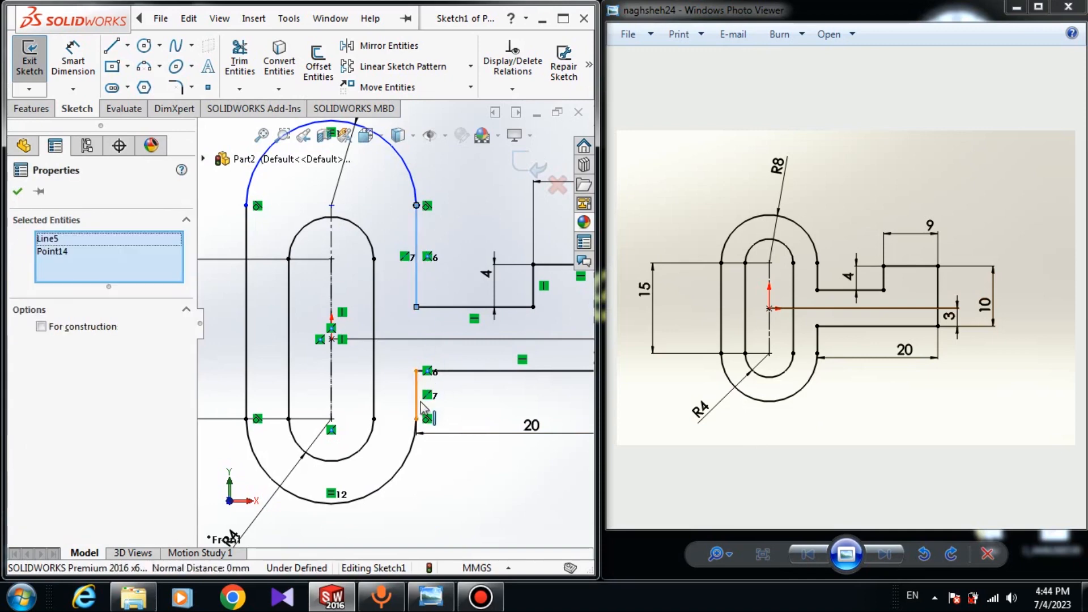
pyautogui.keyDown('ctrl'); pyautogui.click(419, 402); pyautogui.keyUp('ctrl')
pyautogui.click(309, 477)
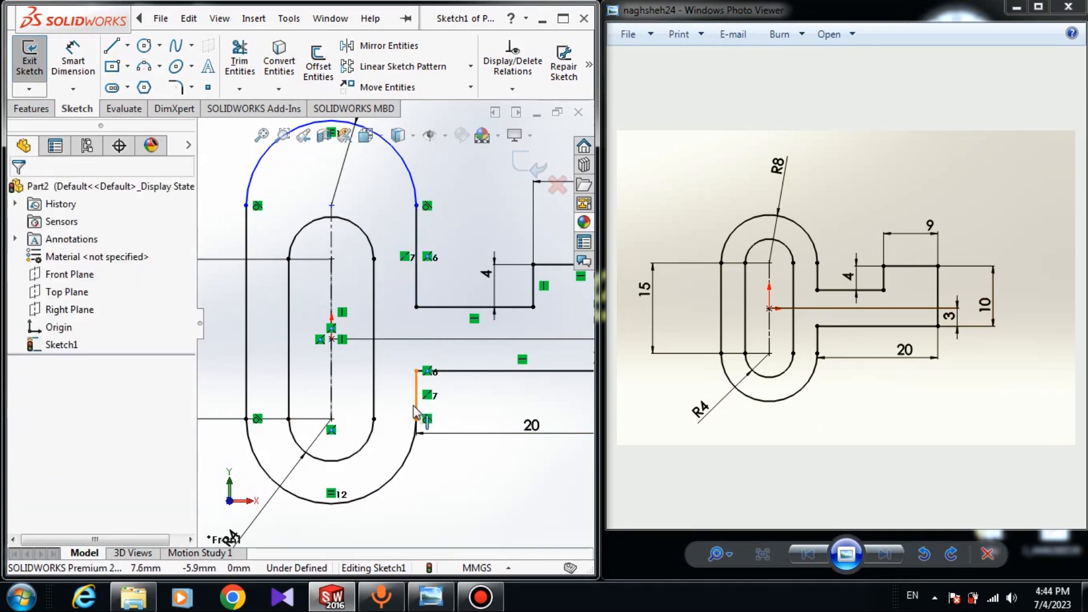
pyautogui.click(416, 411)
pyautogui.click(410, 254)
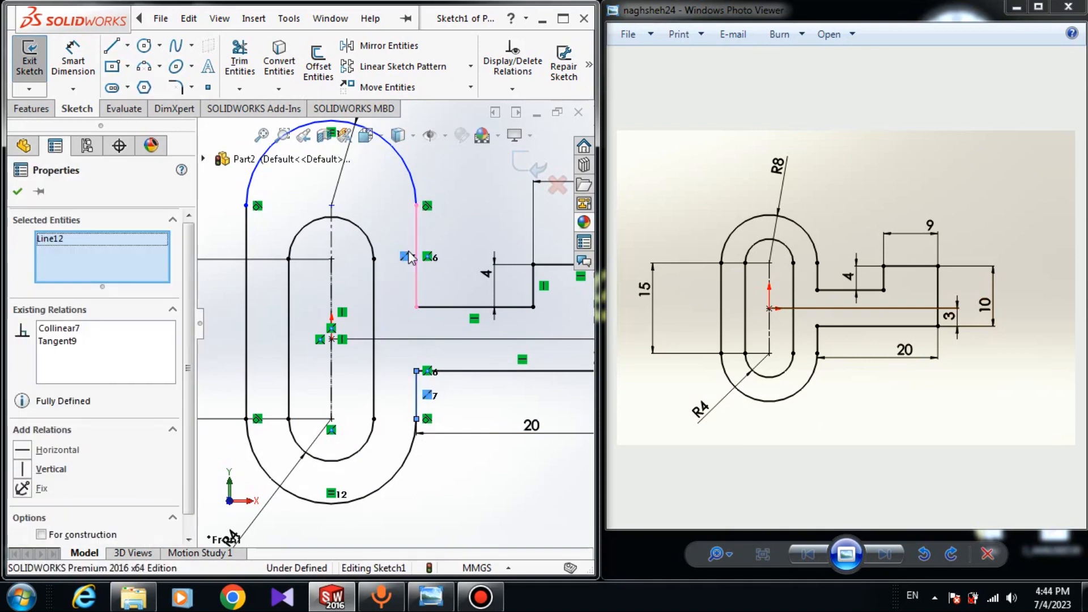
pyautogui.press('Escape')
# Step: Add an Equal relation between the outer slot's upper and lower right-side vertical segments
pyautogui.click(418, 281)
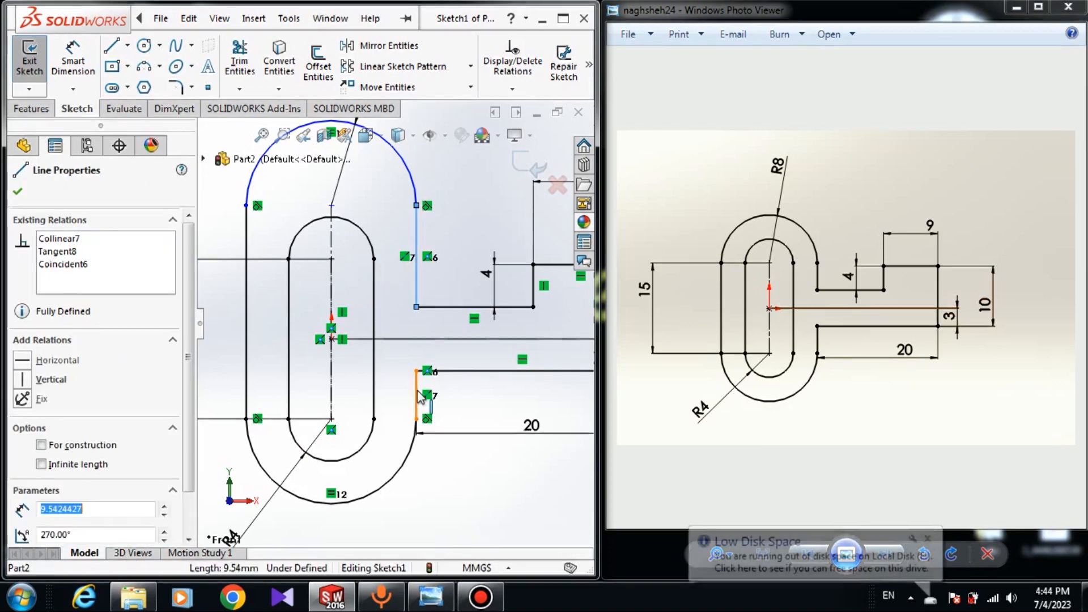
pyautogui.keyDown('ctrl'); pyautogui.click(419, 394); pyautogui.keyUp('ctrl')
pyautogui.click(31, 544)
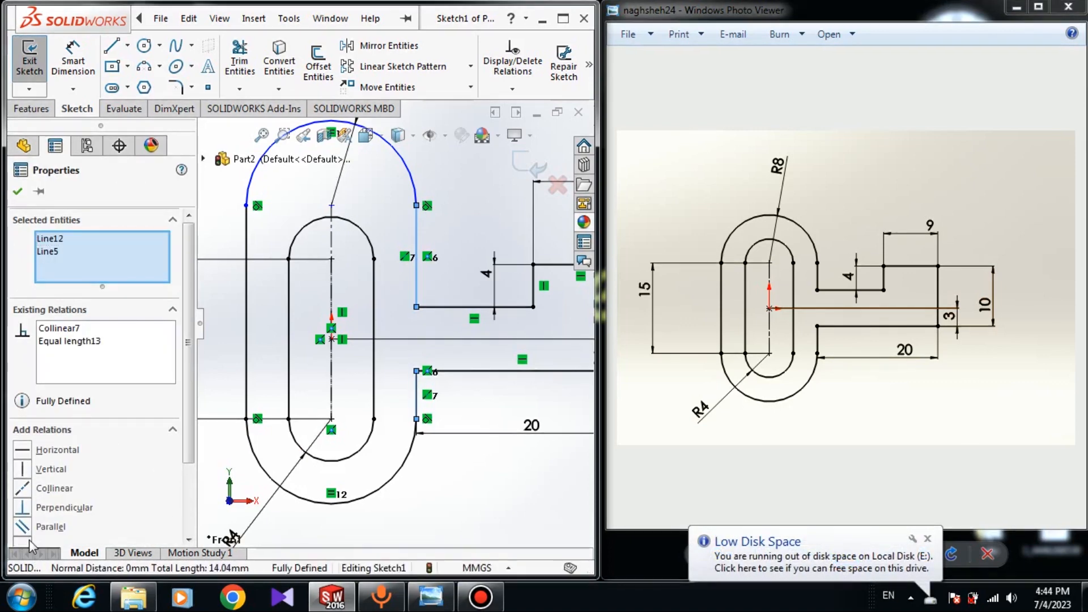
pyautogui.press('Escape')
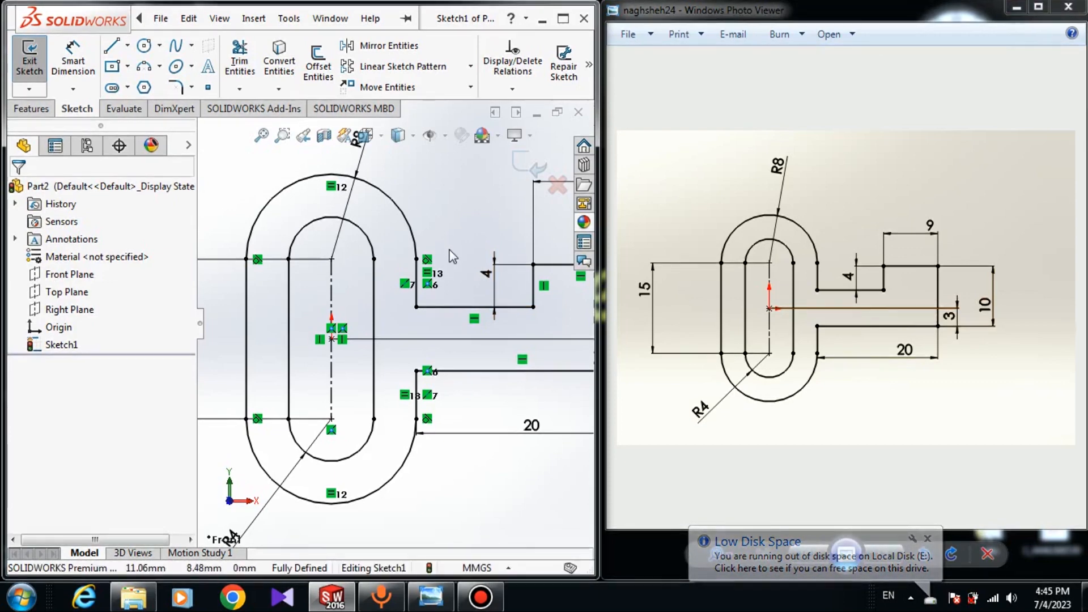
# Step: Minimize the reference drawing's viewer and collapse the sketch's side pane to inspect the whole dimensioned profile
pyautogui.scroll(5, 499, 339)
pyautogui.click(515, 313)
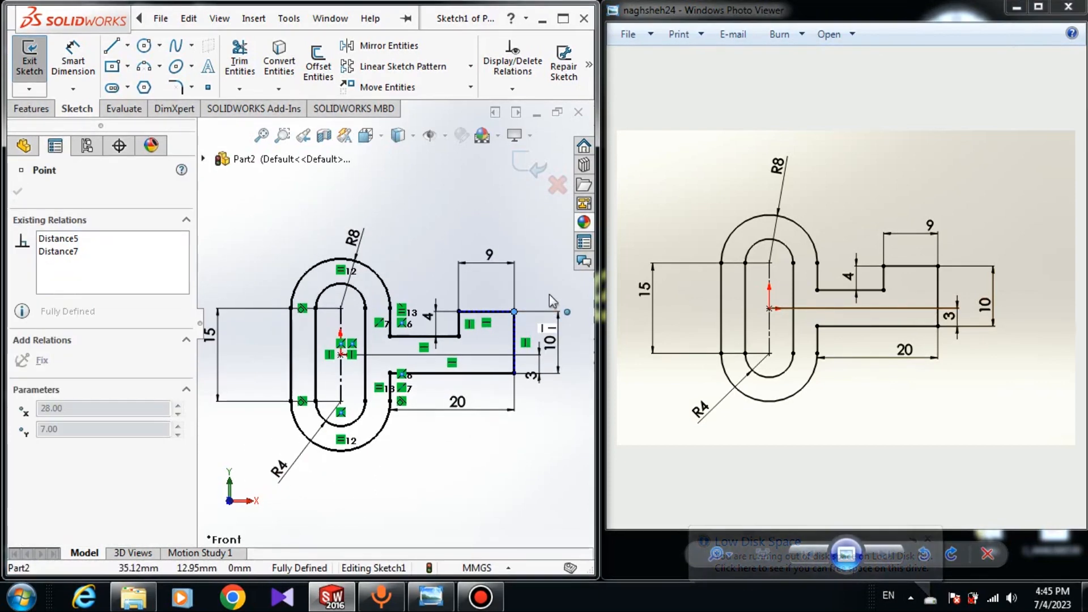
pyautogui.click(1023, 5)
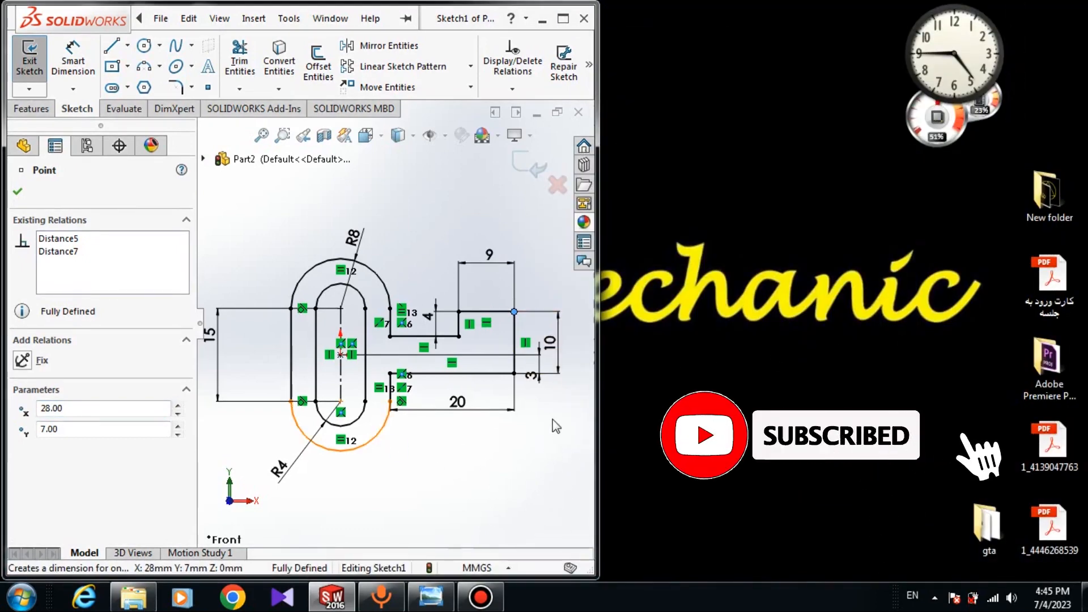
pyautogui.click(203, 324)
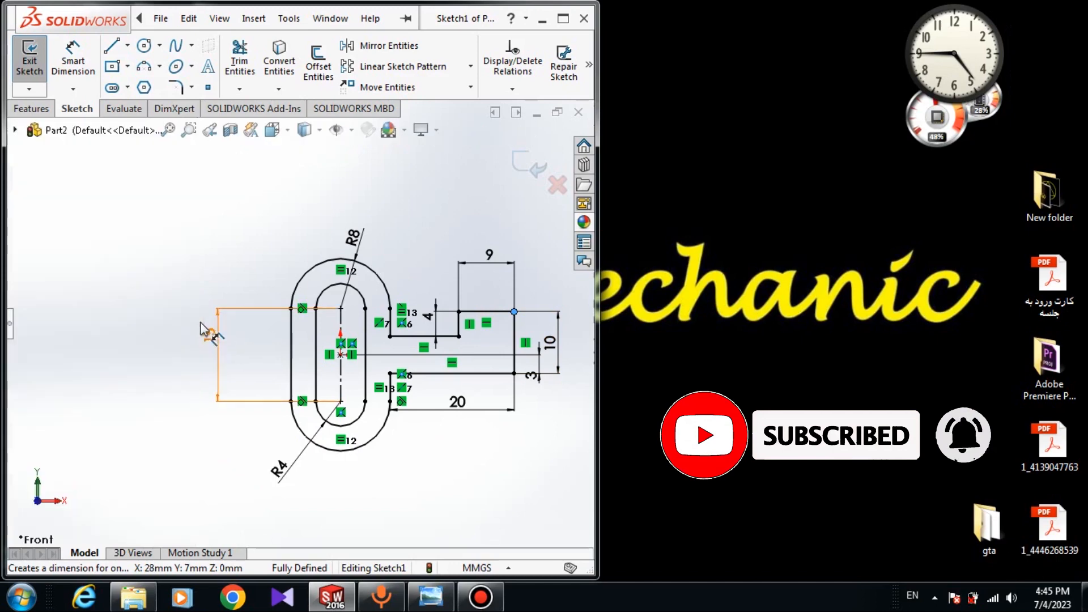